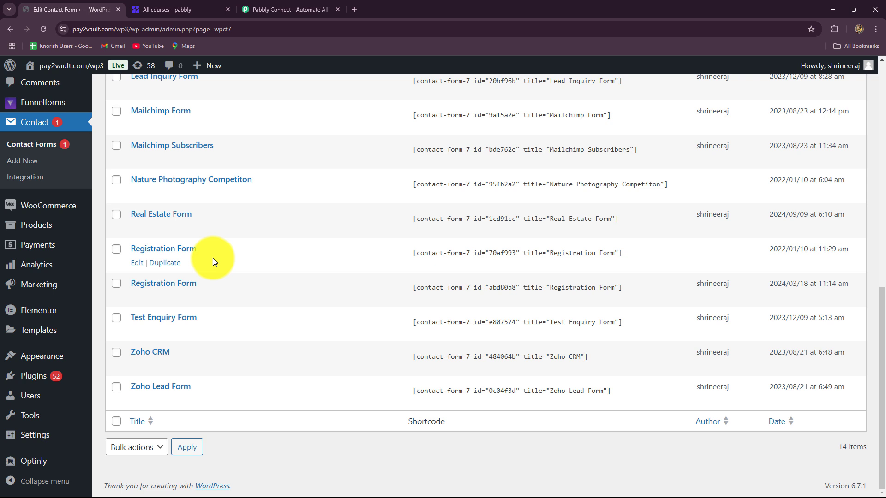
Switch from the WordPress Contact Forms list to the 'All courses - pabbly' Zenler tab
left_click(158, 8)
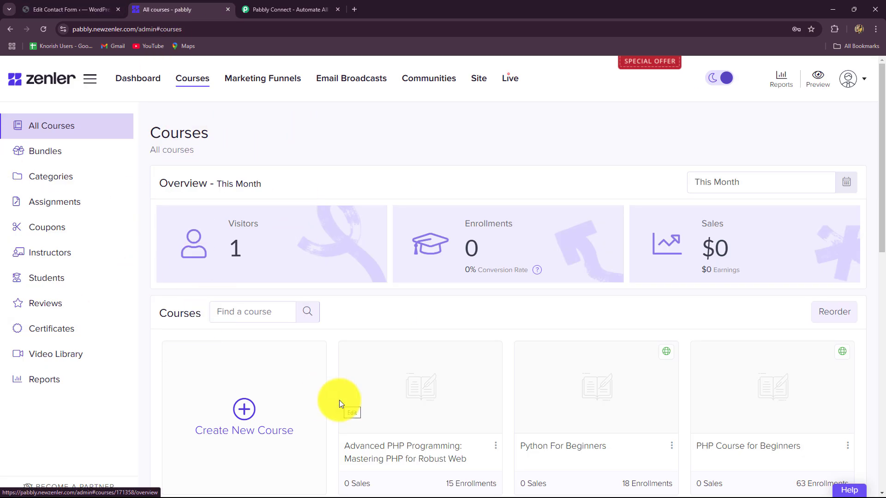
Move through the WordPress and Zenler tabs to the Pabbly Connect homepage and close the lifetime-offer popup
left_click(79, 9)
left_click(185, 9)
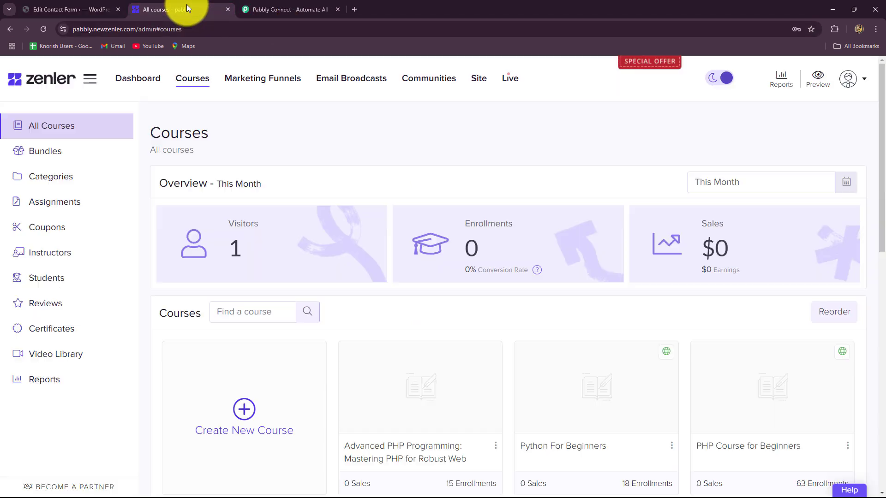
left_click(261, 5)
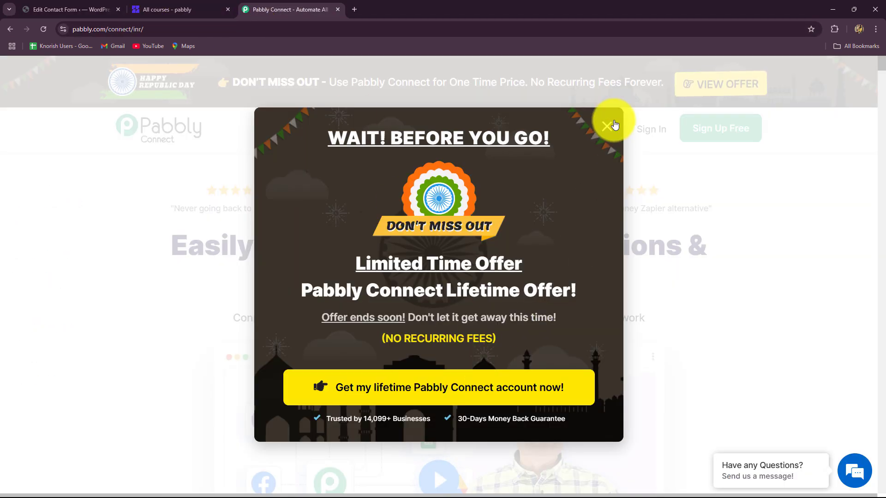
left_click(608, 123)
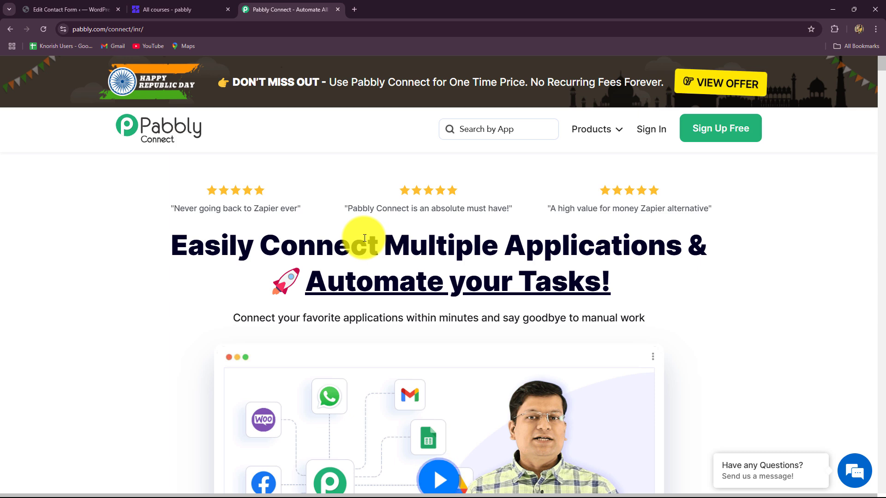
Cycle through the WordPress, Zenler and Pabbly tabs, ending back on the Pabbly homepage
left_click(63, 13)
left_click(153, 11)
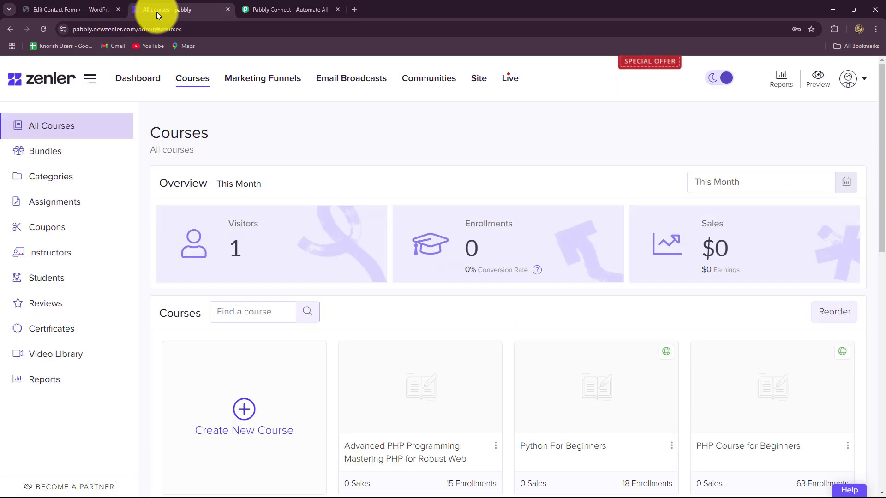
left_click(312, 11)
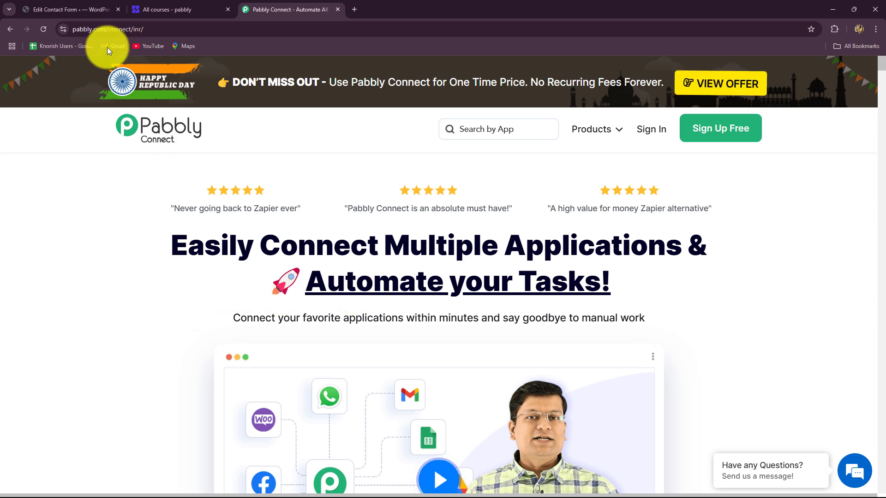
left_click(102, 10)
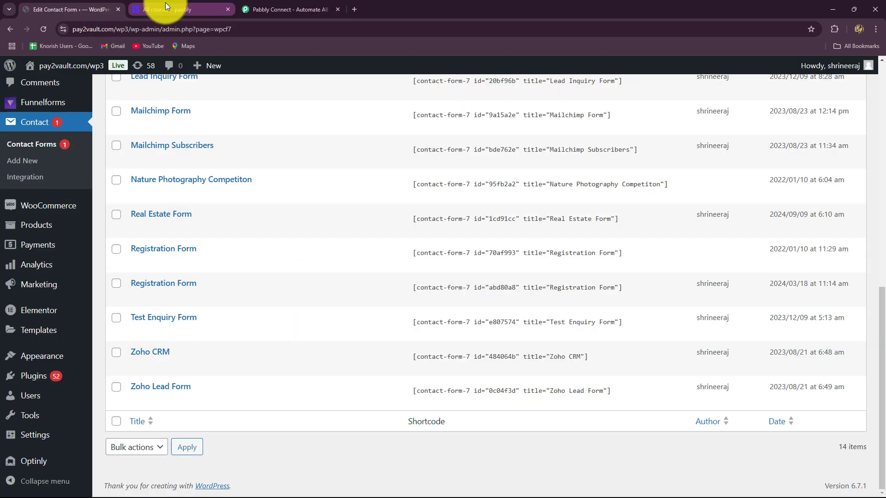
left_click(165, 3)
left_click(291, 13)
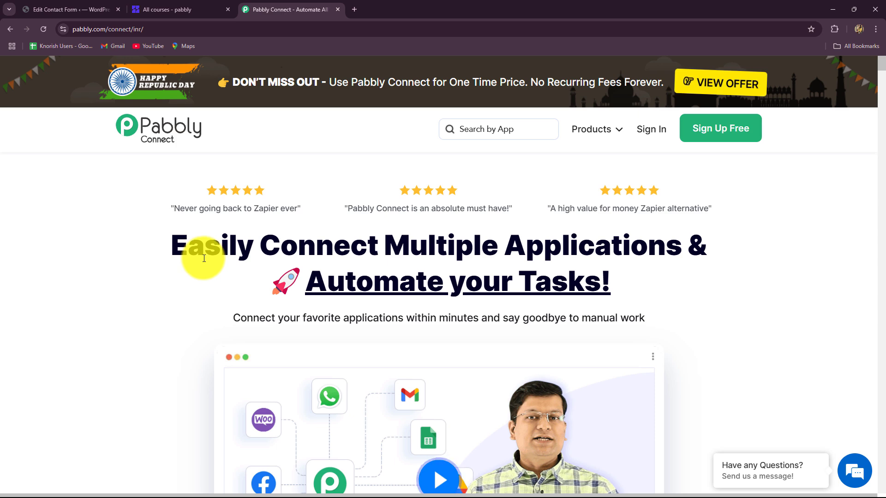
Highlight the Pabbly homepage headline and web address, then go to the account sign-in page
left_click_drag(174, 243, 645, 321)
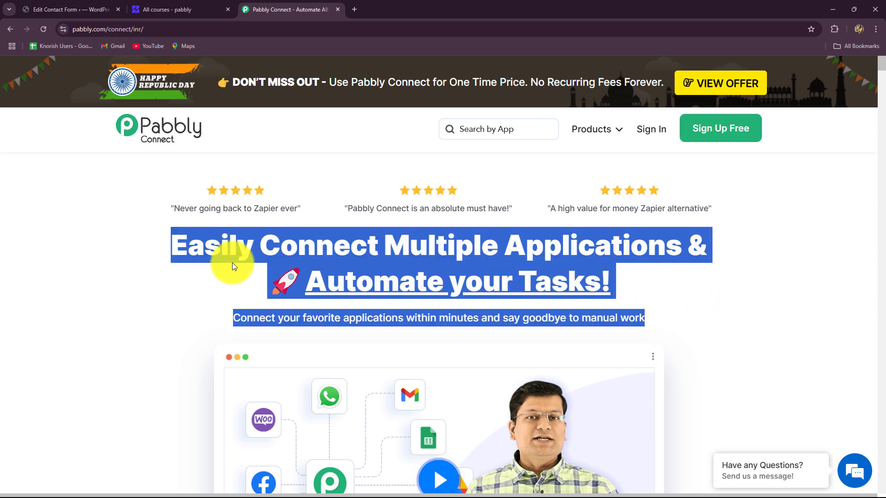
left_click(143, 258)
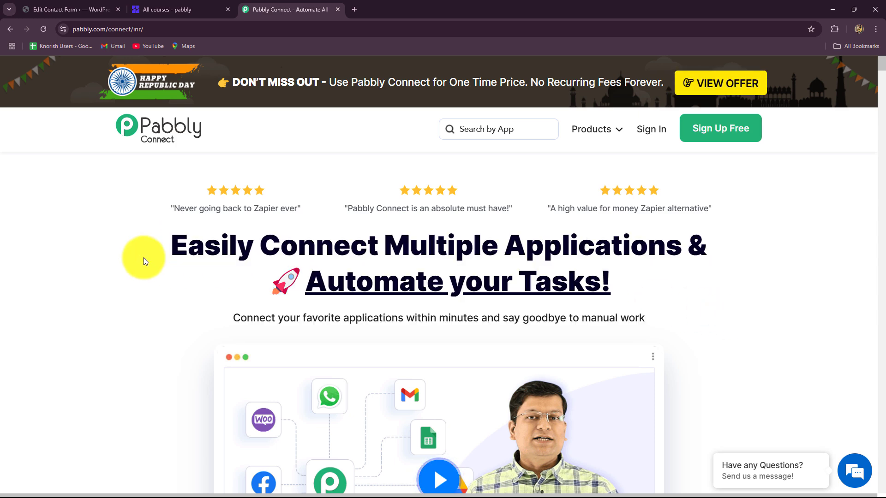
left_click(184, 30)
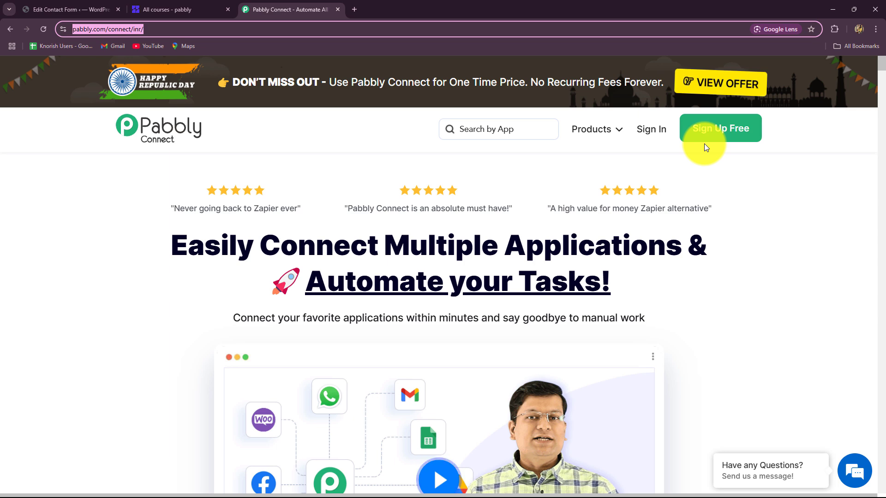
left_click(703, 162)
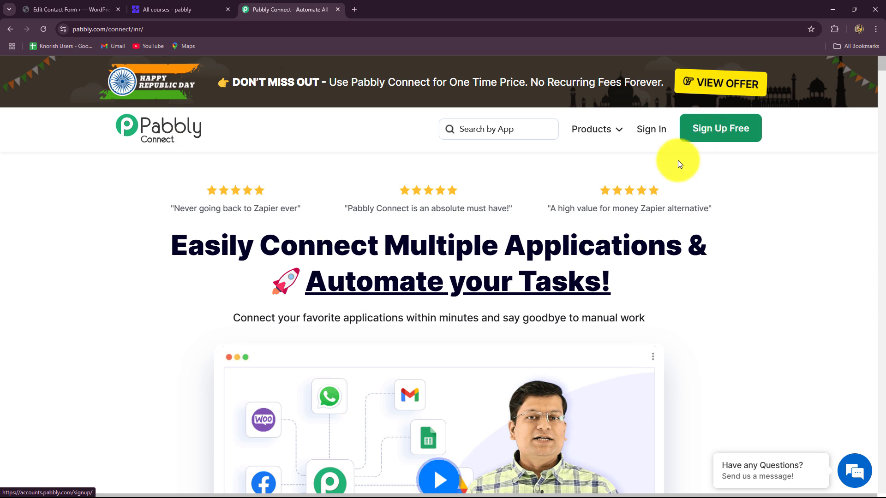
triple_click(251, 247)
left_click(643, 132)
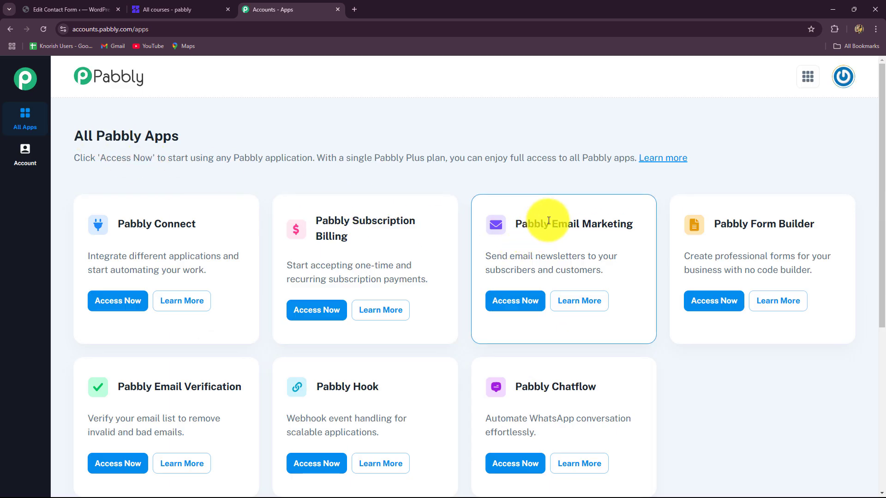
Open Pabbly Connect from the All Pabbly Apps list and look over its dashboard showing 2981 tasks remaining
scroll(180, 145, "down", 3)
scroll(180, 145, "up", 1)
left_click_drag(119, 132, 218, 147)
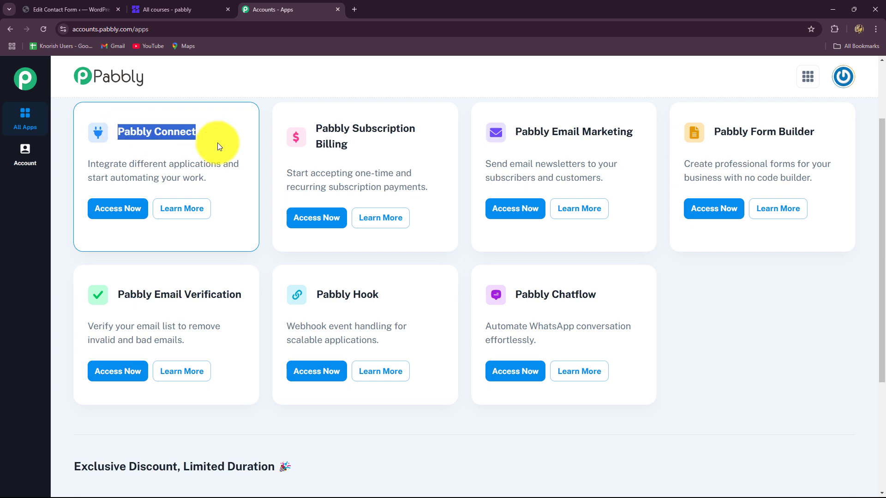
left_click(125, 209)
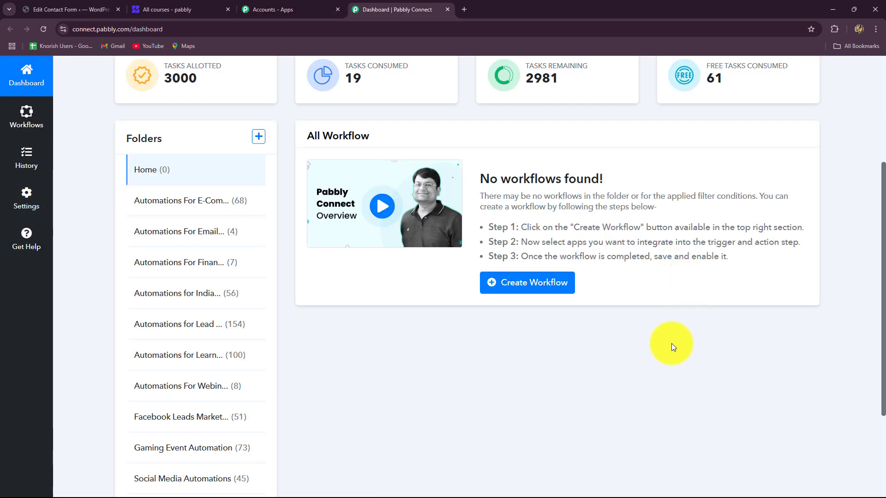
scroll(672, 345, "down", 3)
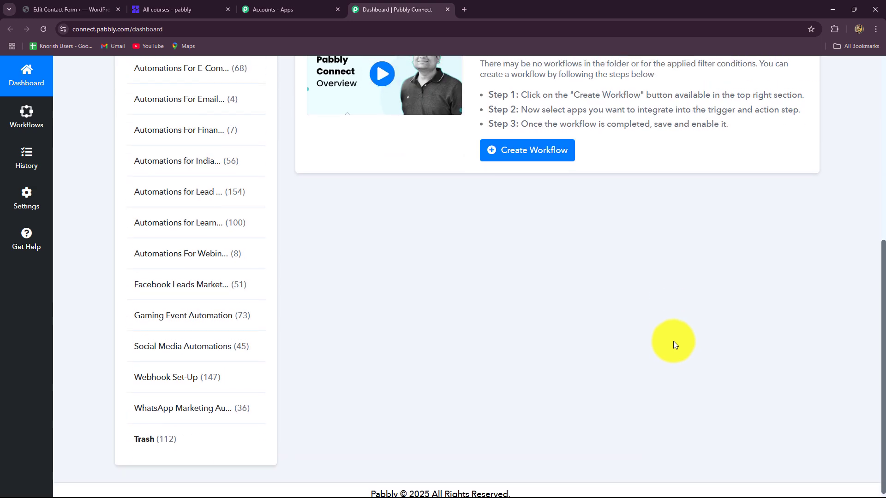
scroll(674, 341, "up", 3)
scroll(674, 342, "up", 2)
scroll(673, 341, "down", 2)
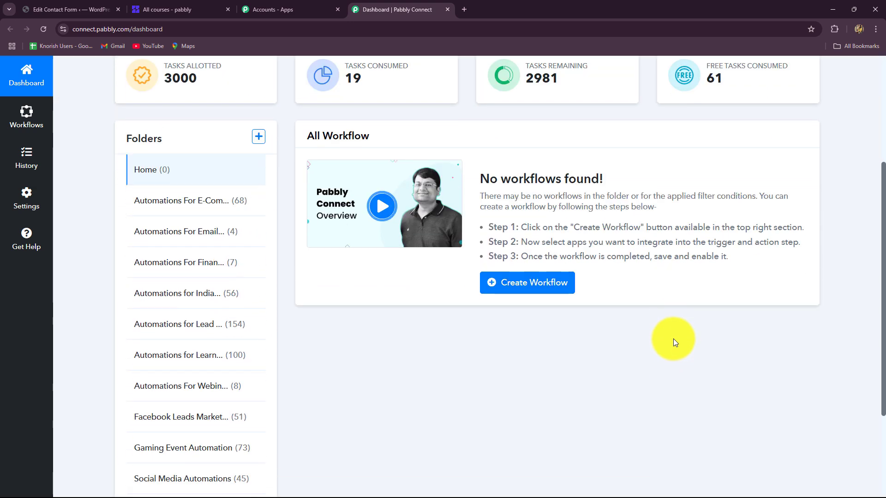
scroll(674, 334, "down", 2)
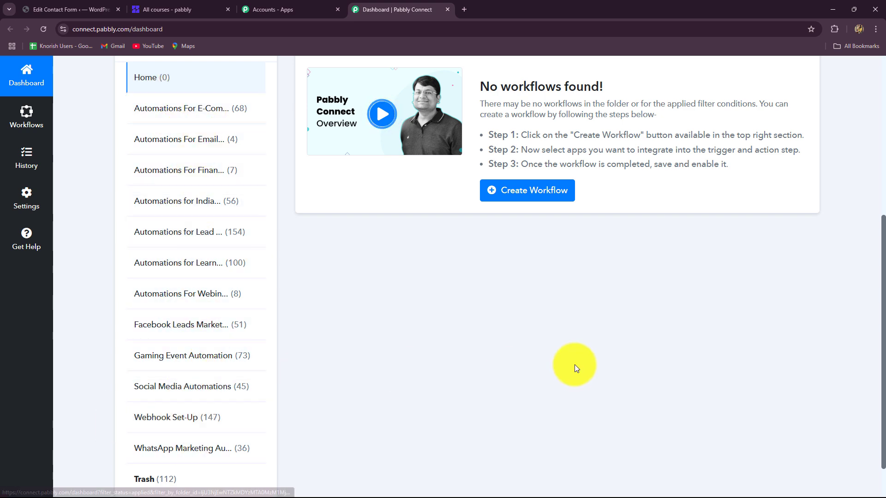
scroll(574, 367, "up", 5)
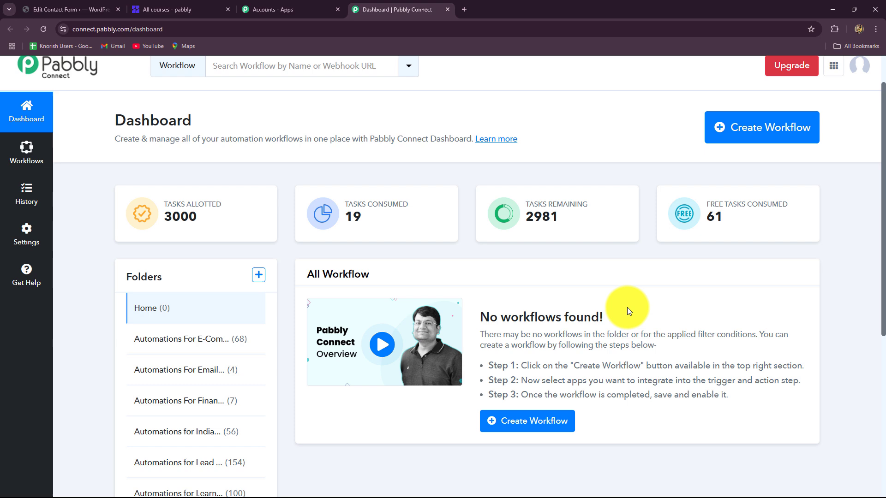
Create the workflow 'Enroll Zenler User on Contact Form 7 Submission' filed under Automations for Learning Management
left_click(757, 129)
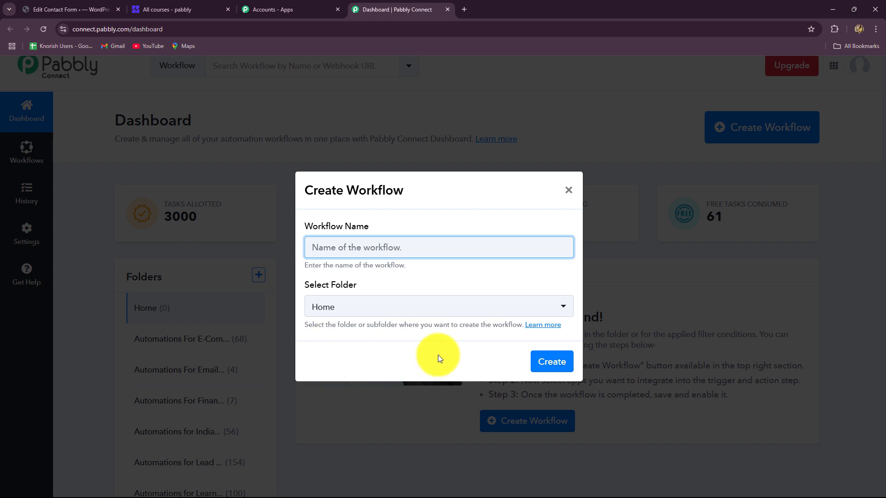
left_click(386, 248)
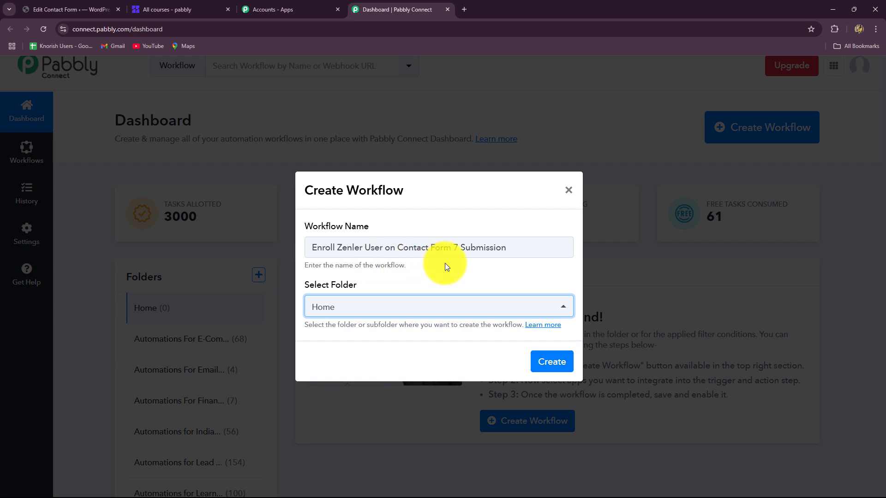
left_click(396, 311)
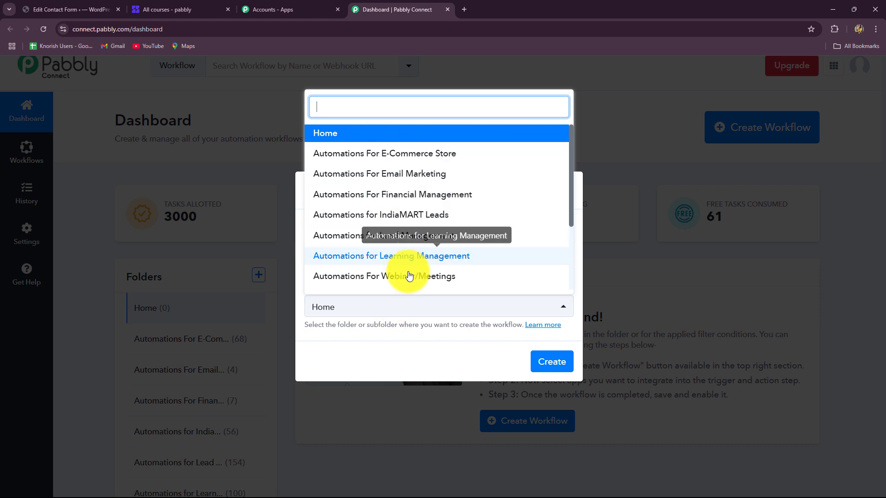
scroll(413, 277, "down", 3)
scroll(408, 240, "up", 3)
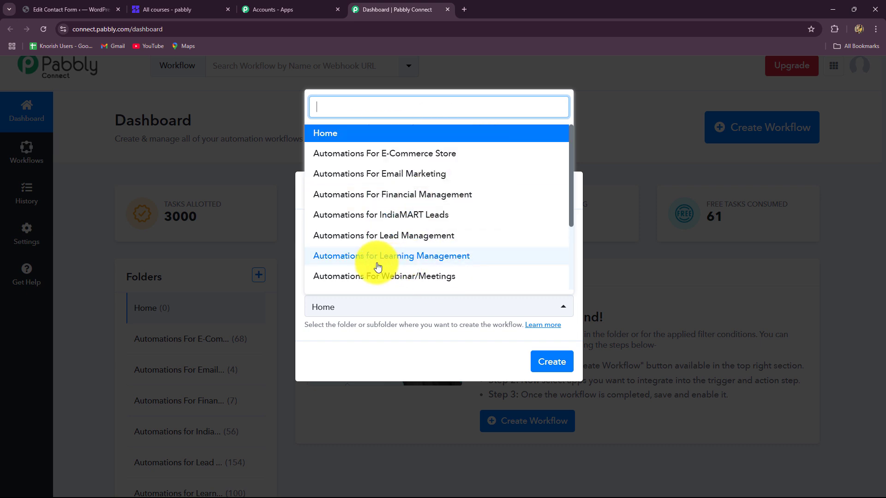
scroll(378, 267, "down", 1)
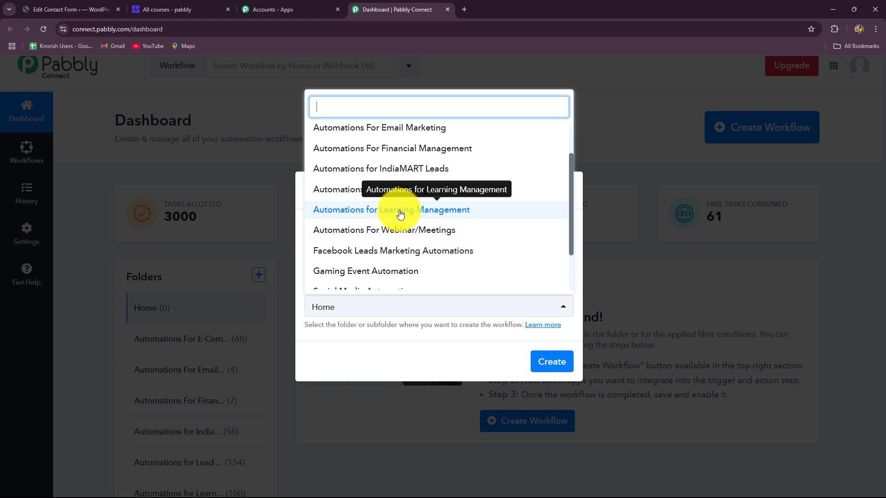
left_click(400, 211)
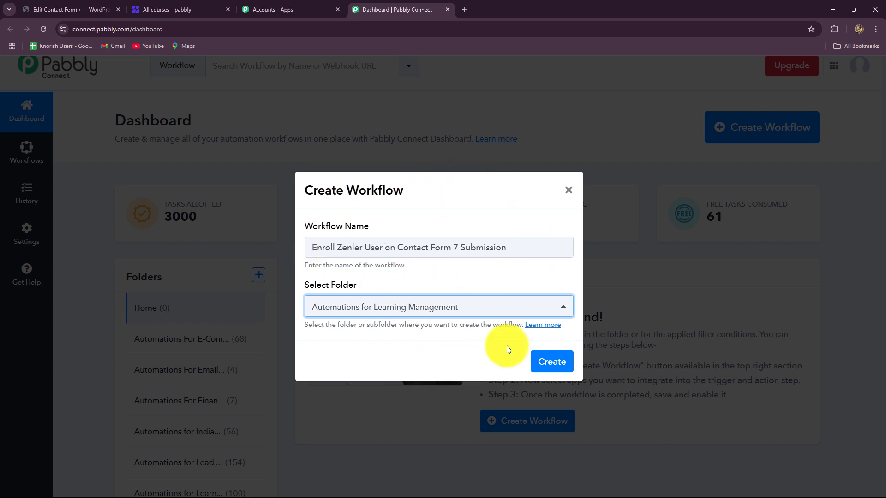
left_click(552, 380)
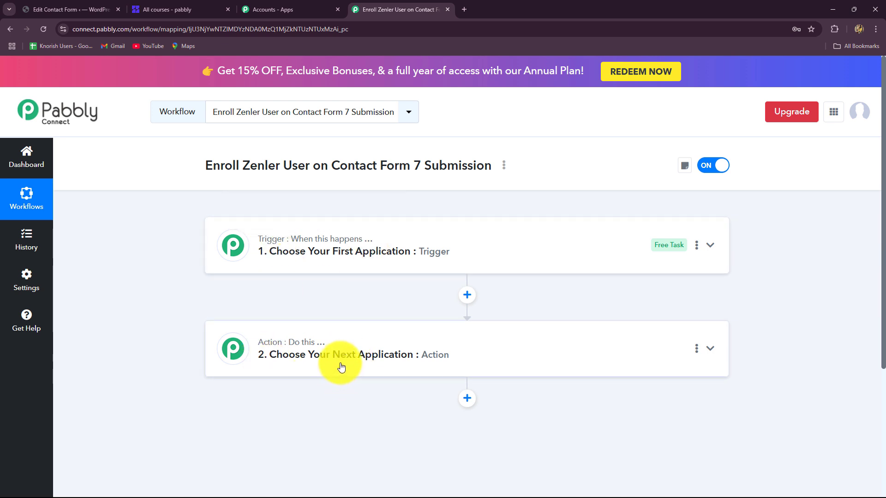
Search 'Cont', choose Contact Form 7 as the trigger app, and set the event to New Form Submission
left_click(275, 240)
scroll(176, 277, "down", 2)
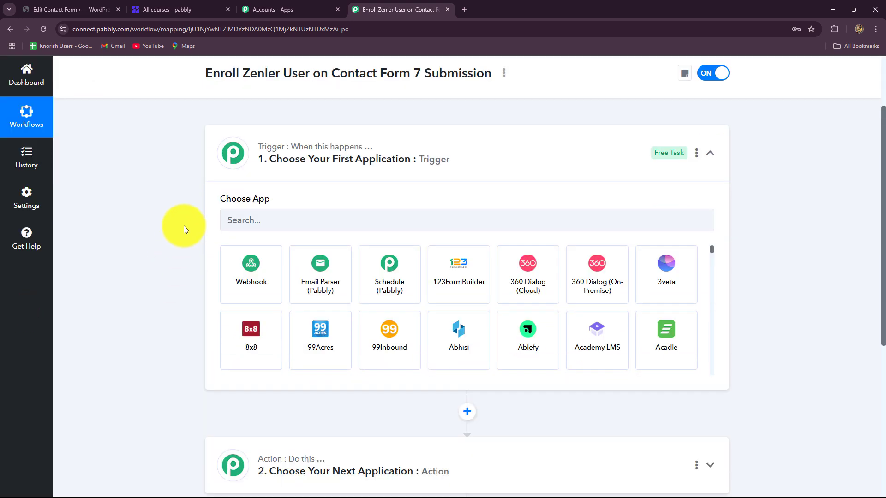
left_click(271, 221)
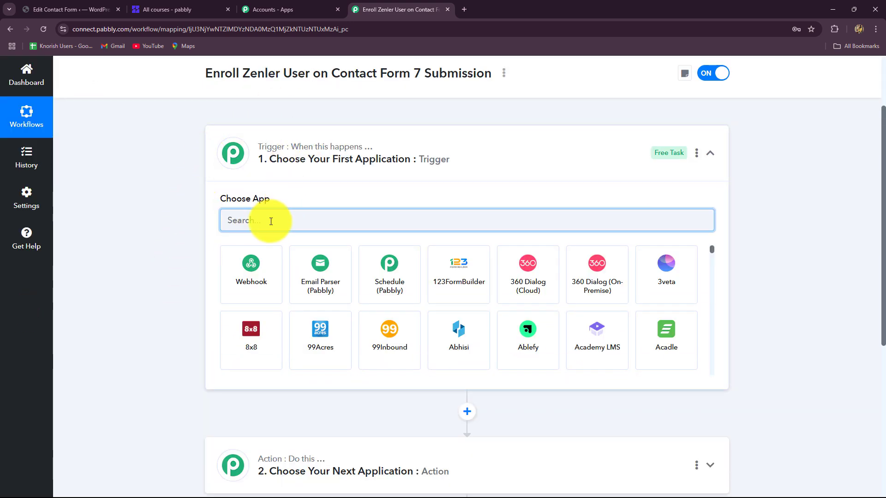
left_click(83, 9)
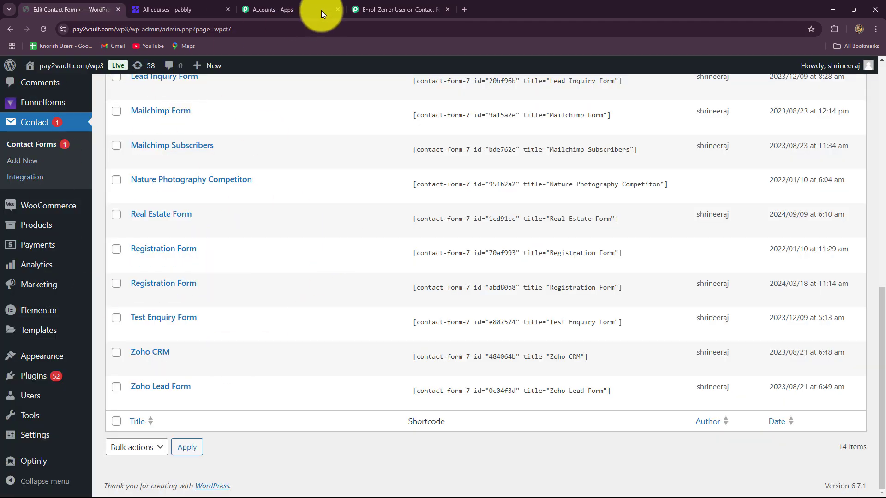
left_click(372, 10)
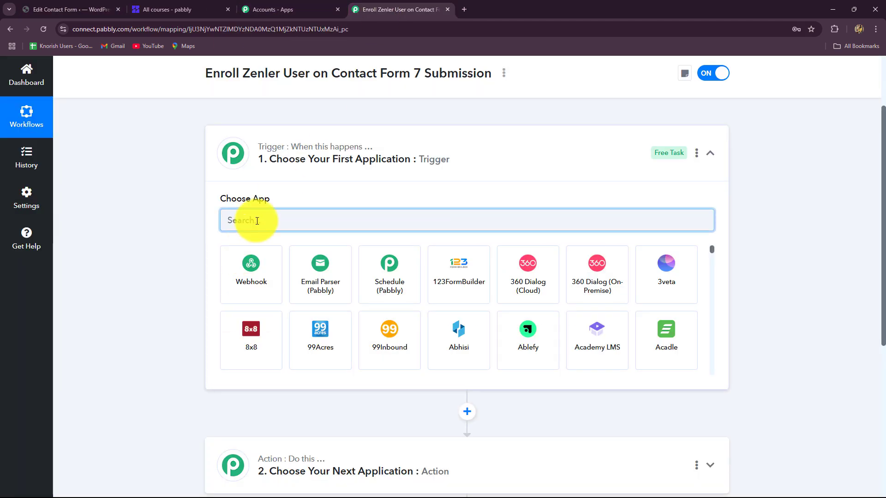
type("Cont")
key("Caps_Lock")
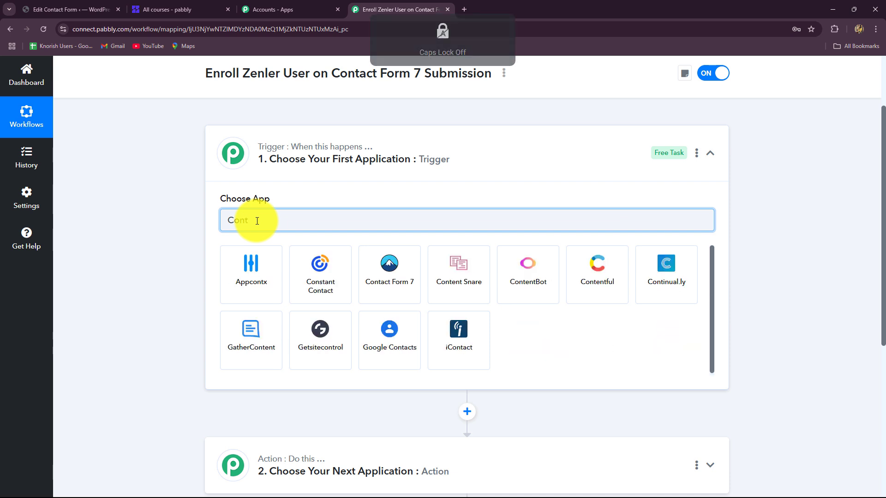
left_click(395, 289)
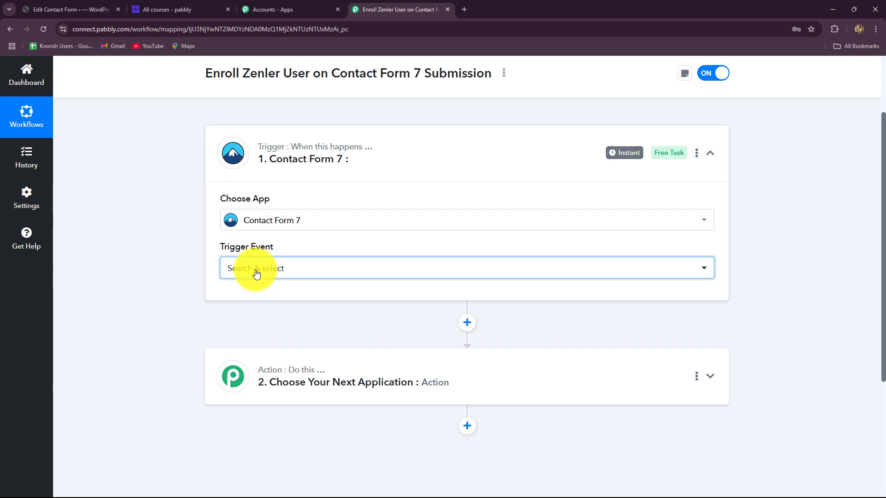
left_click(257, 274)
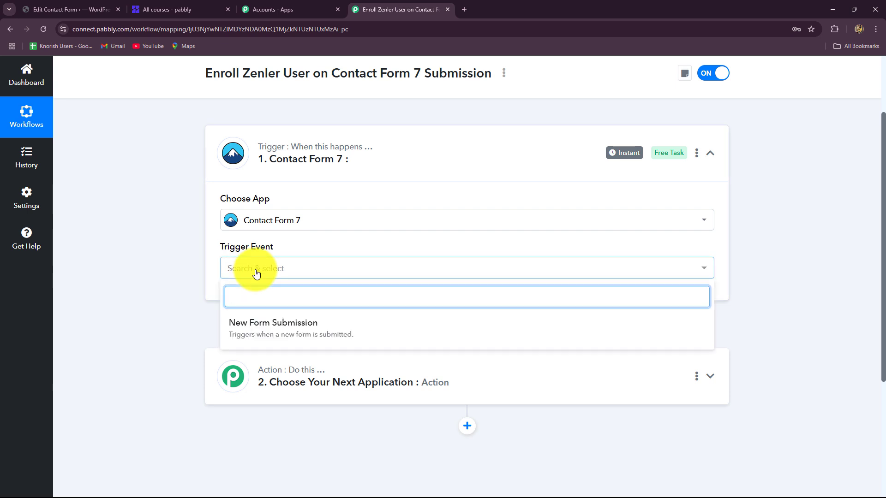
left_click(258, 329)
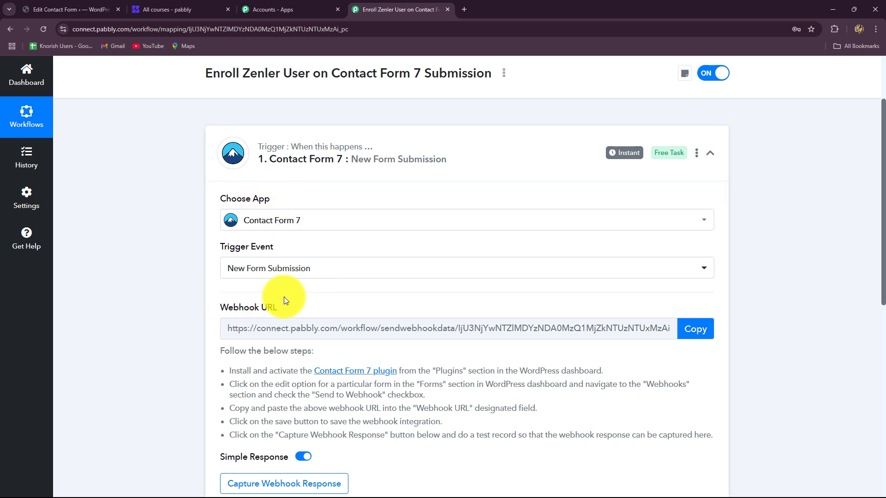
Scroll through the trigger panel and select the five webhook setup instruction lines
scroll(286, 295, "down", 2)
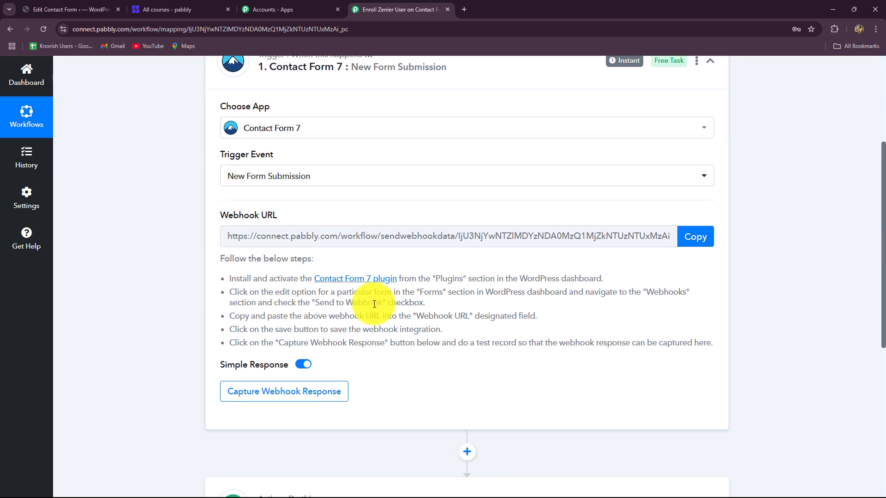
scroll(371, 314, "up", 2)
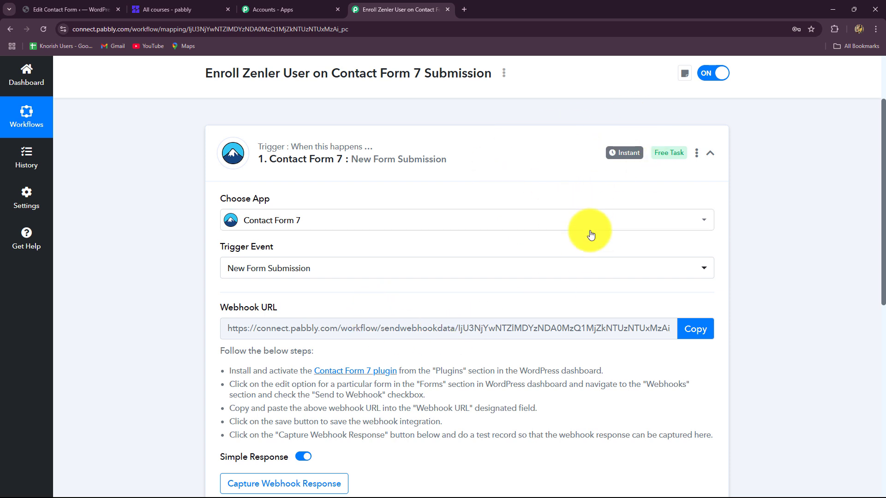
scroll(580, 412, "down", 3)
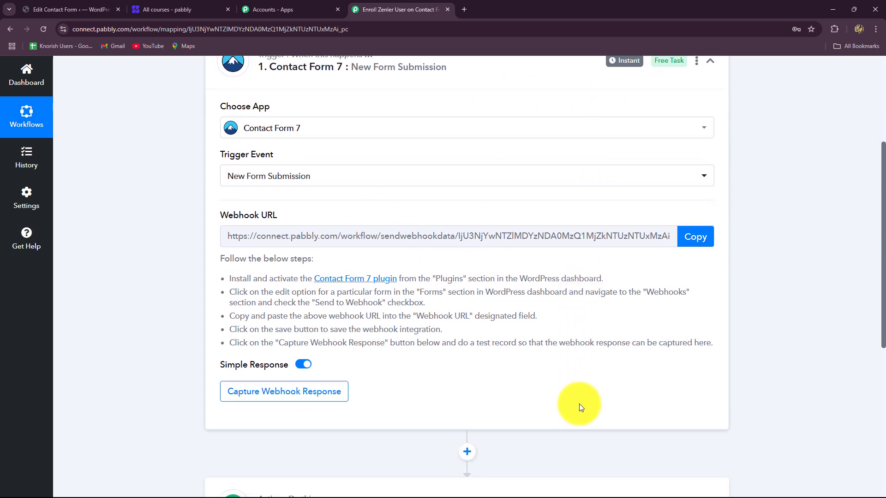
scroll(580, 403, "up", 3)
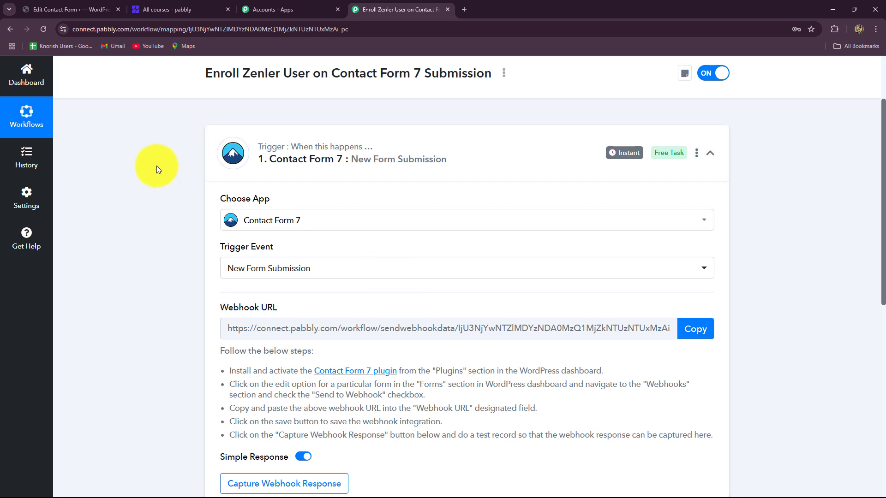
scroll(157, 165, "down", 2)
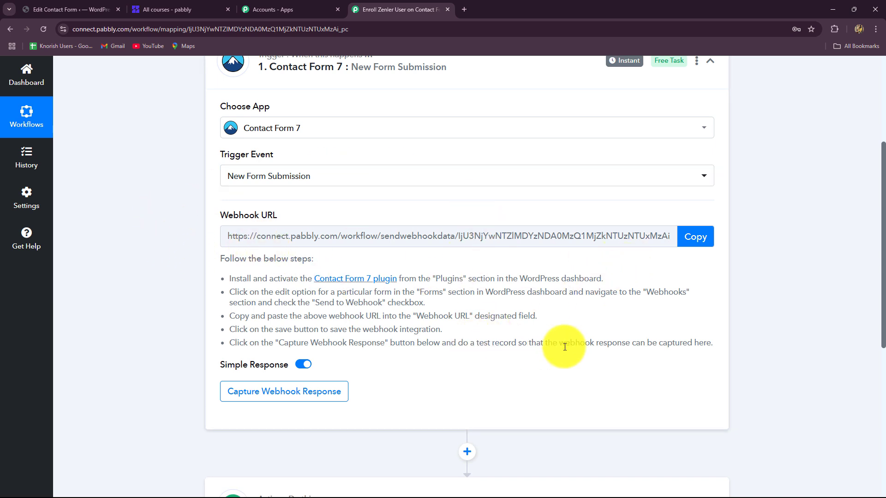
left_click_drag(699, 342, 214, 279)
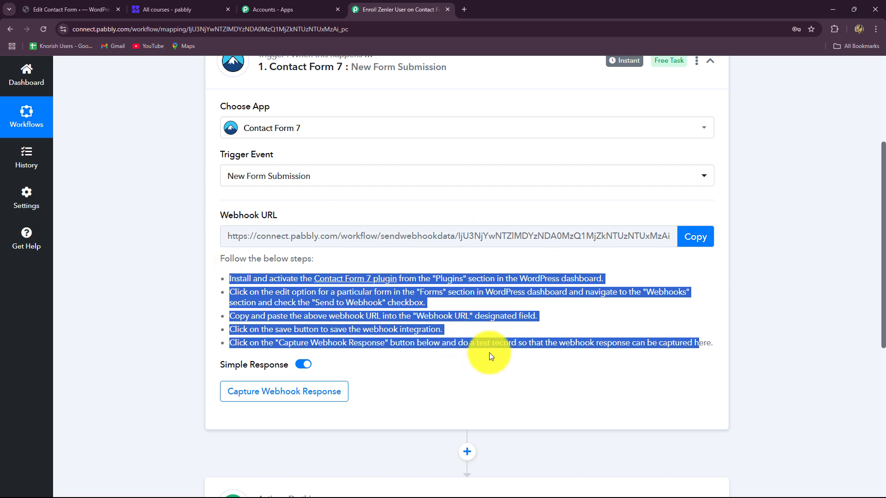
Check the WordPress forms tab, then copy the trigger's webhook URL in Pabbly
left_click(30, 7)
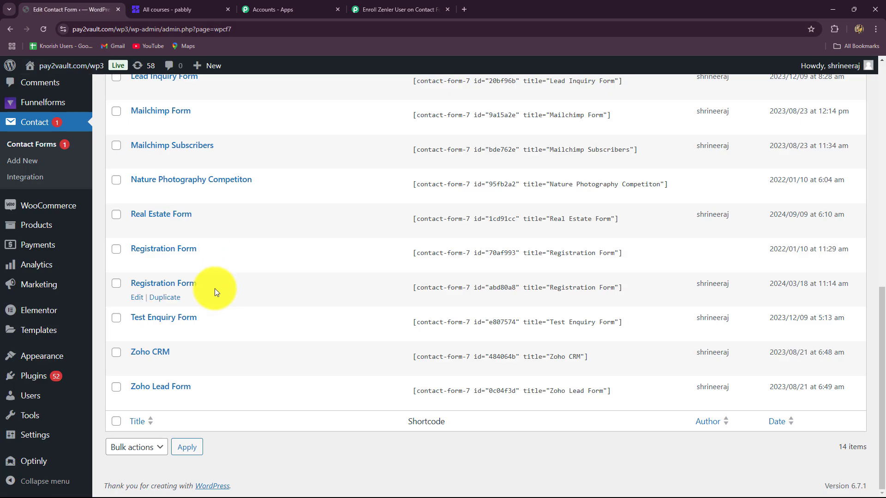
left_click(415, 8)
left_click(51, 7)
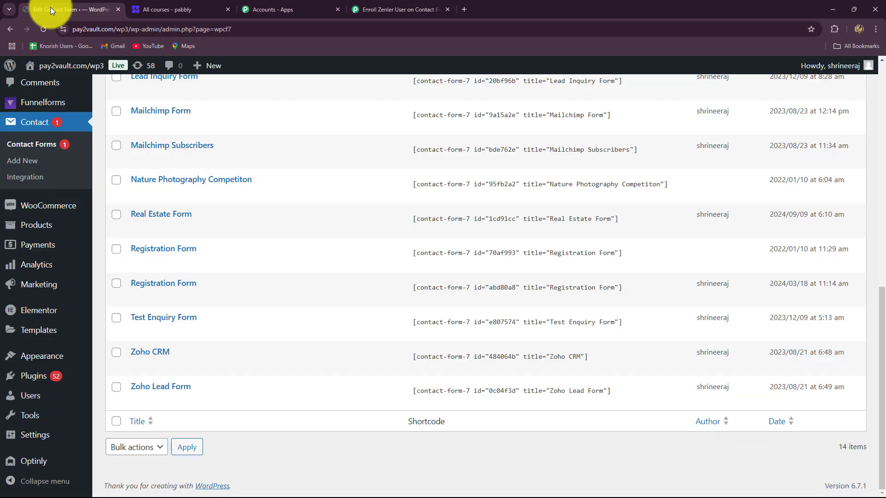
left_click(363, 9)
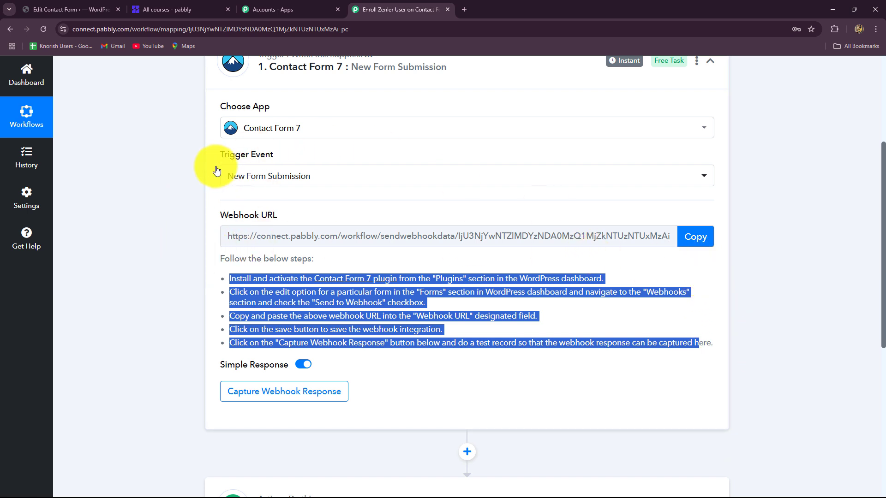
left_click(637, 392)
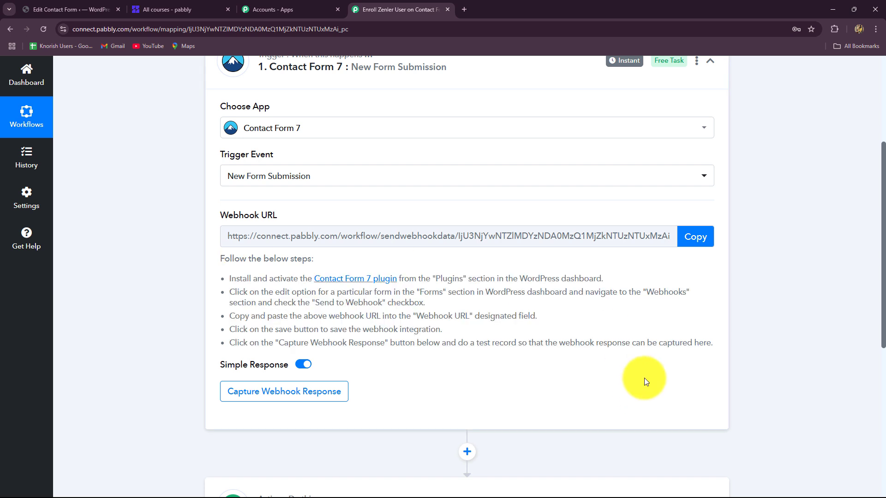
left_click(692, 237)
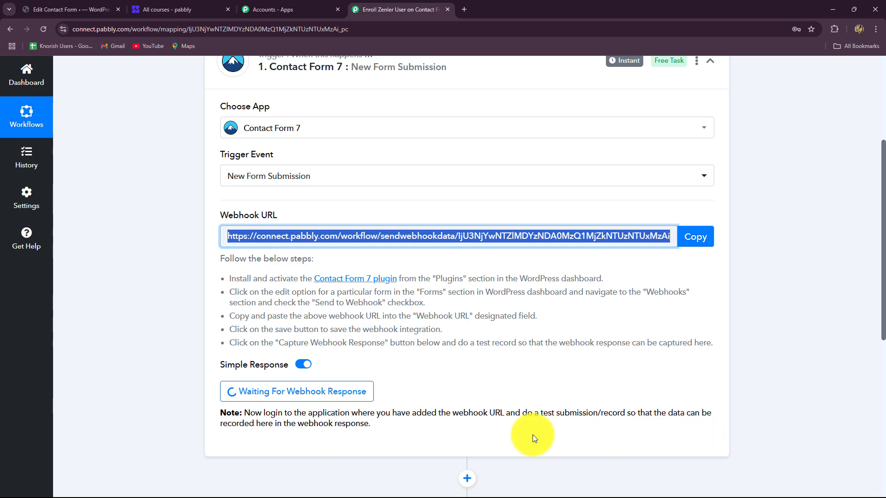
Switch to WordPress and reload the Contact Forms list of 14 forms
left_click(69, 9)
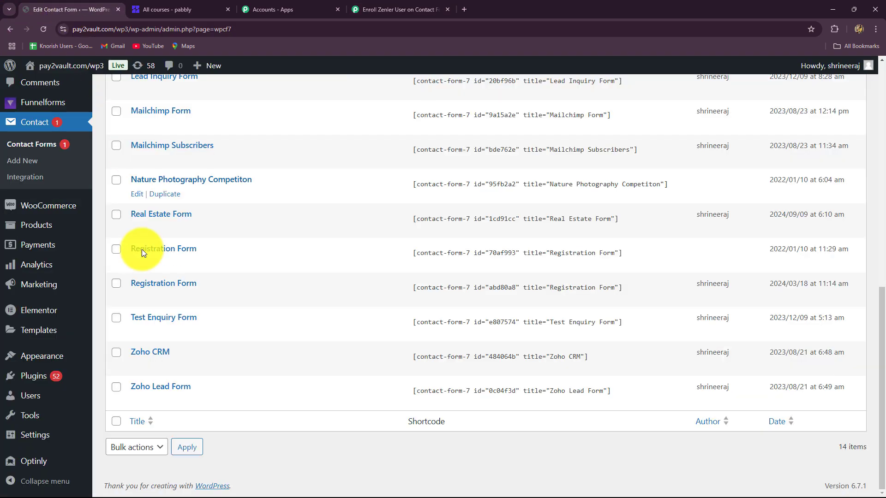
scroll(320, 287, "up", 4)
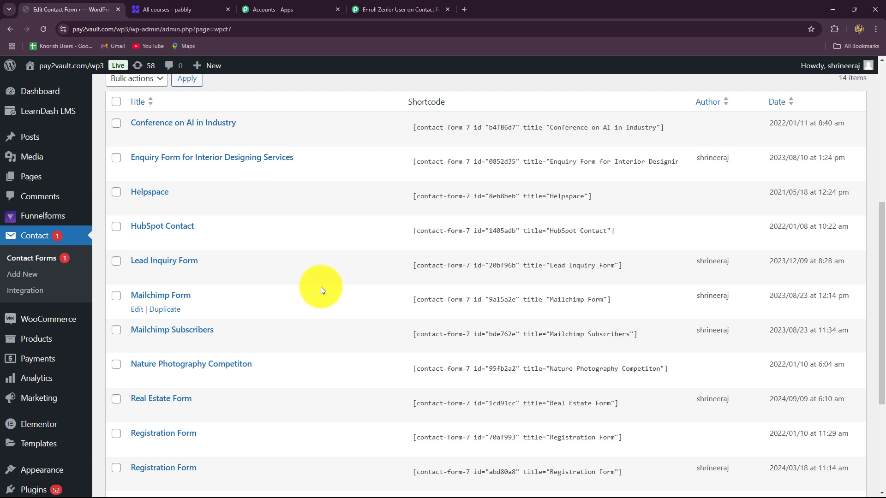
mouse_move(28, 491)
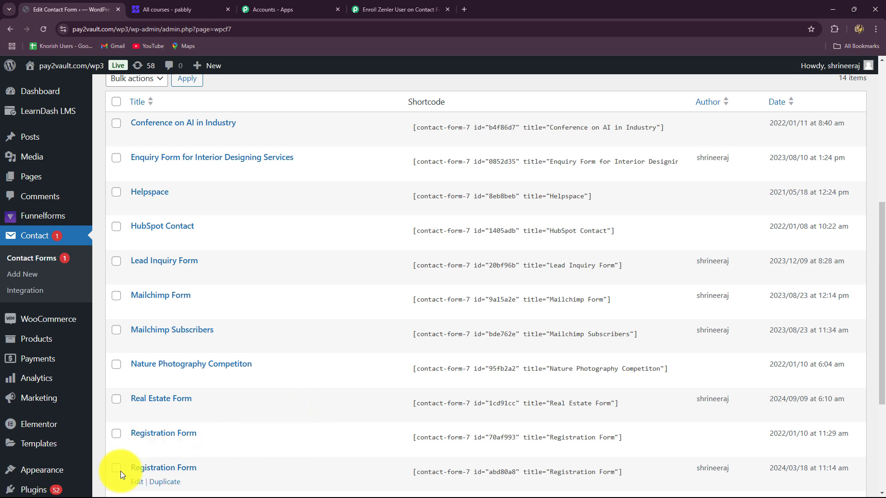
mouse_move(63, 478)
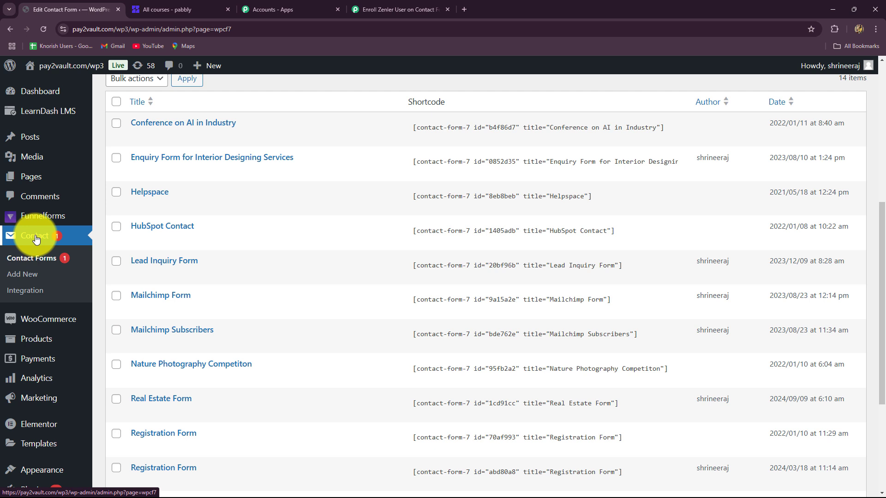
left_click(51, 262)
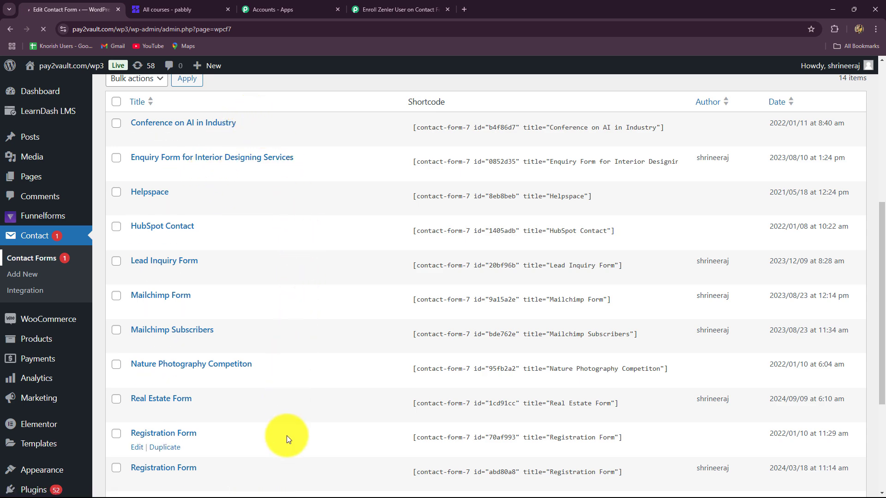
scroll(287, 435, "down", 4)
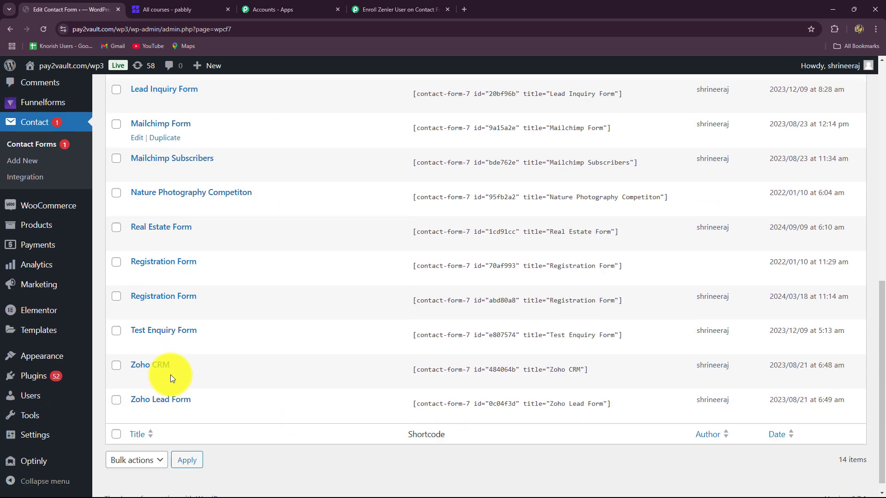
scroll(170, 371, "up", 1)
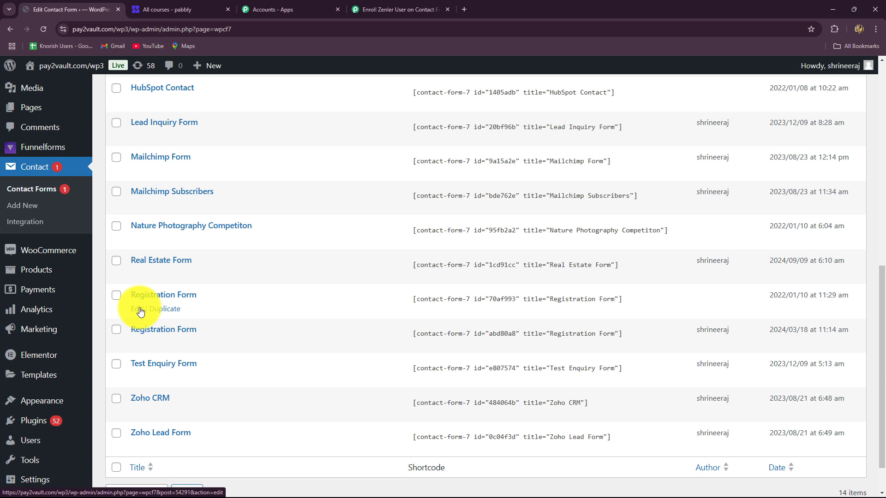
Open the 2022 Registration Form for editing and show its Webhook settings
left_click(137, 309)
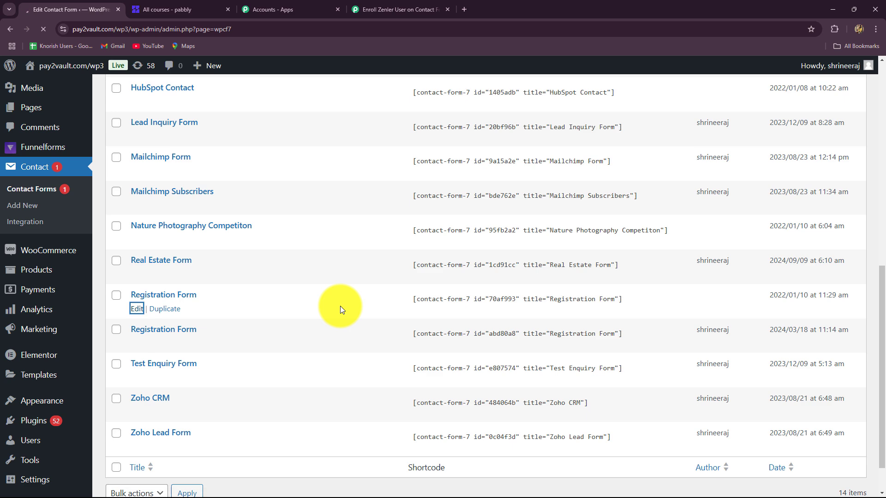
scroll(348, 354, "down", 3)
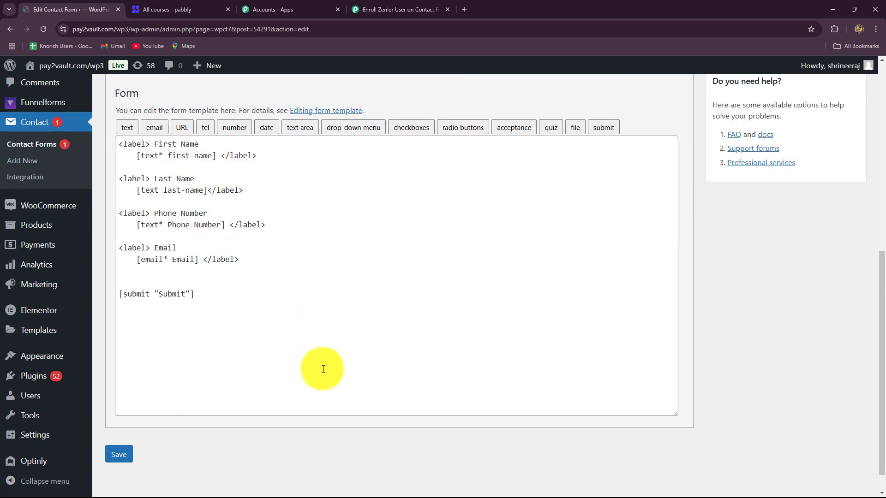
scroll(321, 367, "up", 3)
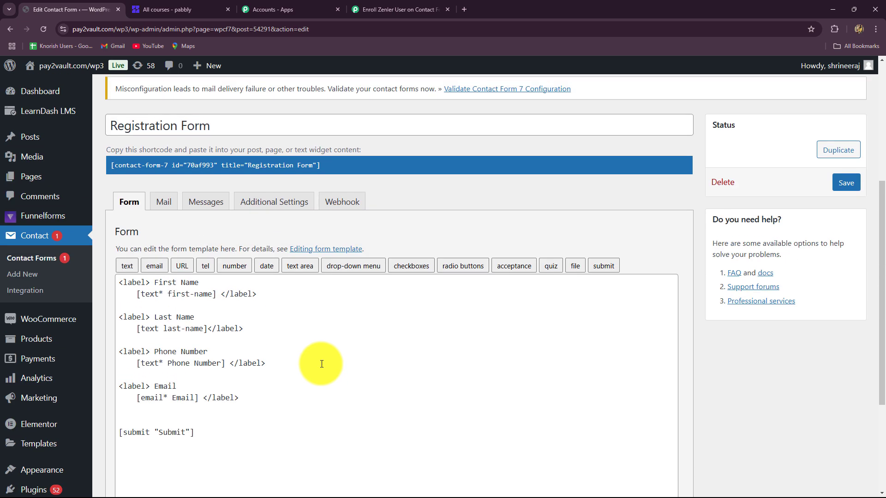
left_click(336, 206)
scroll(429, 267, "down", 2)
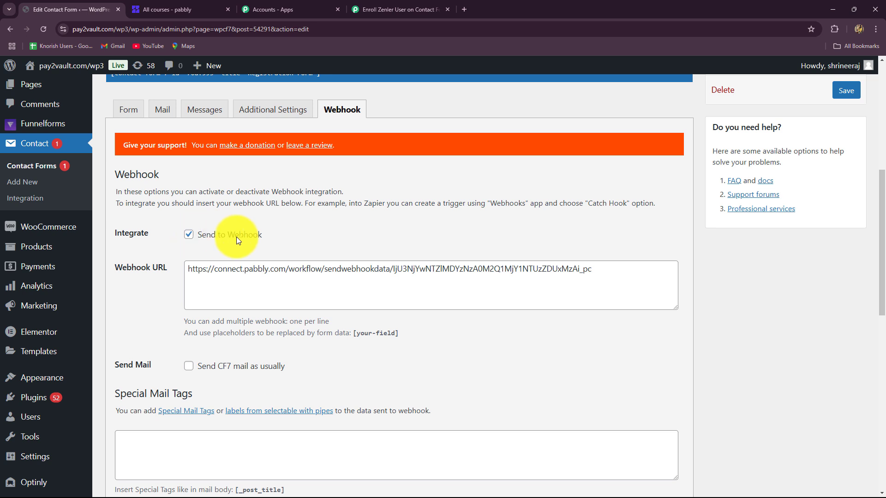
Replace the old Webhook URL with the pasted Pabbly webhook URL and save the form
left_click_drag(617, 274, 162, 288)
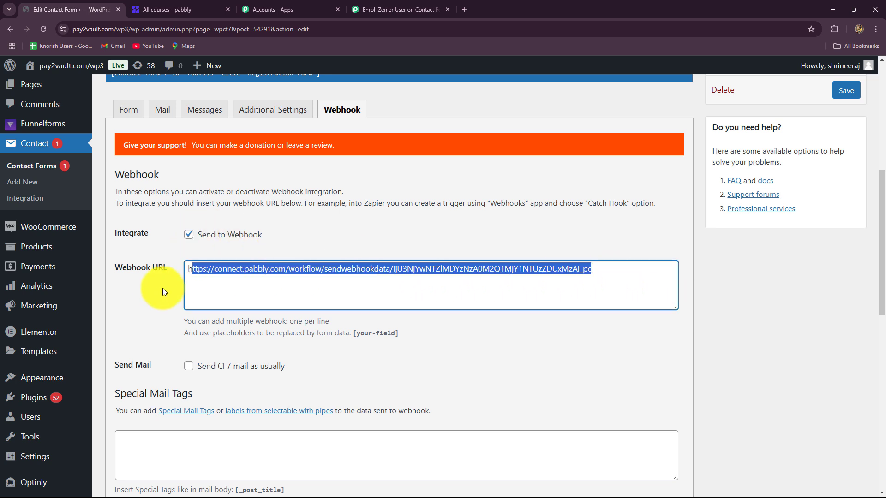
key("BackSpace")
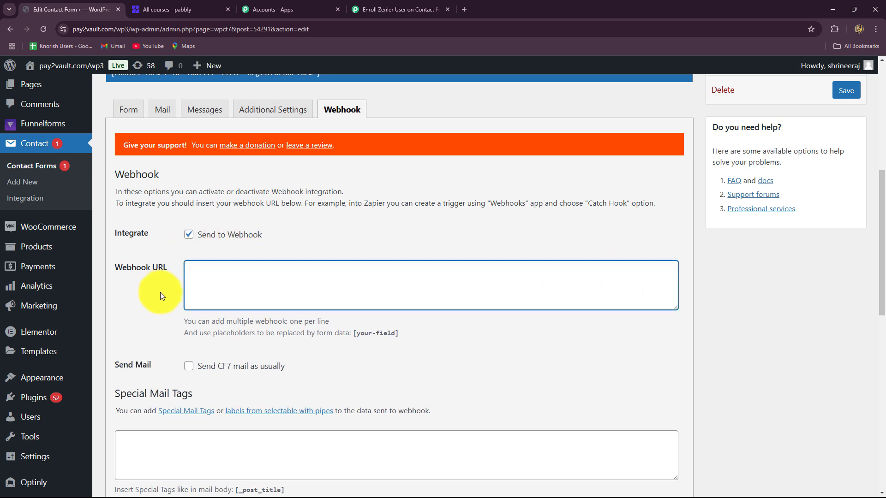
key("ctrl+v")
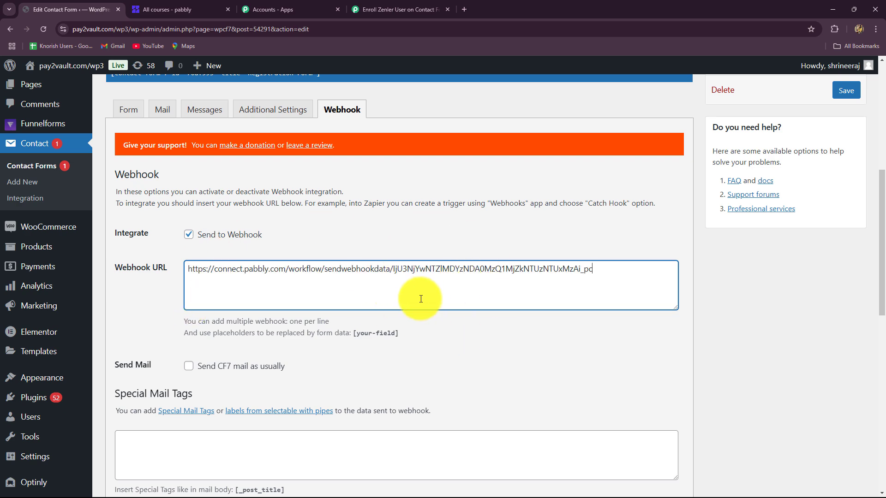
left_click(405, 7)
left_click(110, 7)
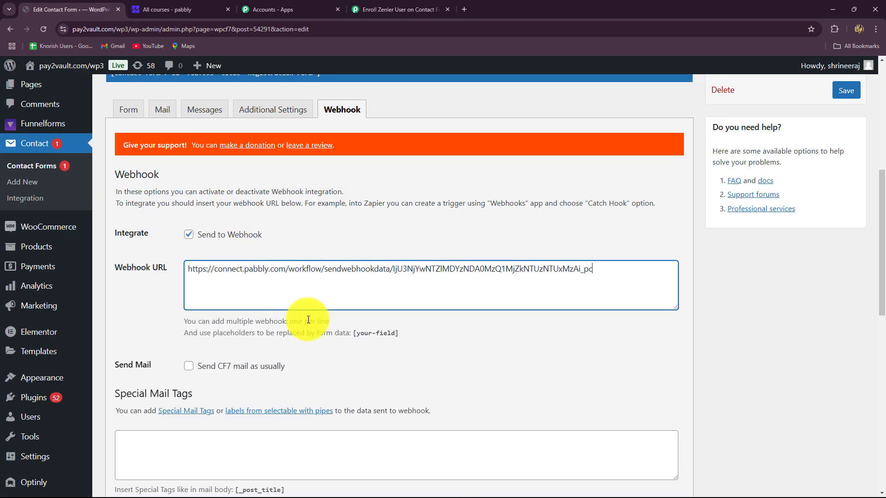
scroll(316, 346, "down", 5)
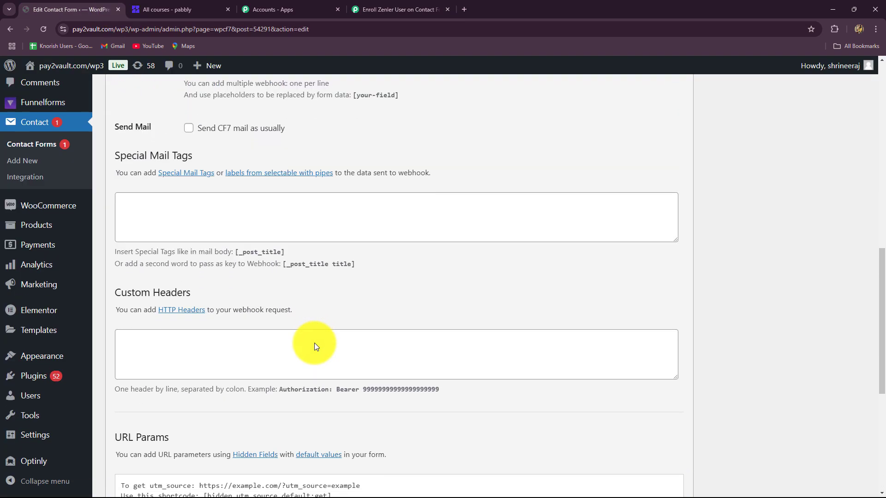
scroll(314, 343, "down", 6)
left_click(119, 427)
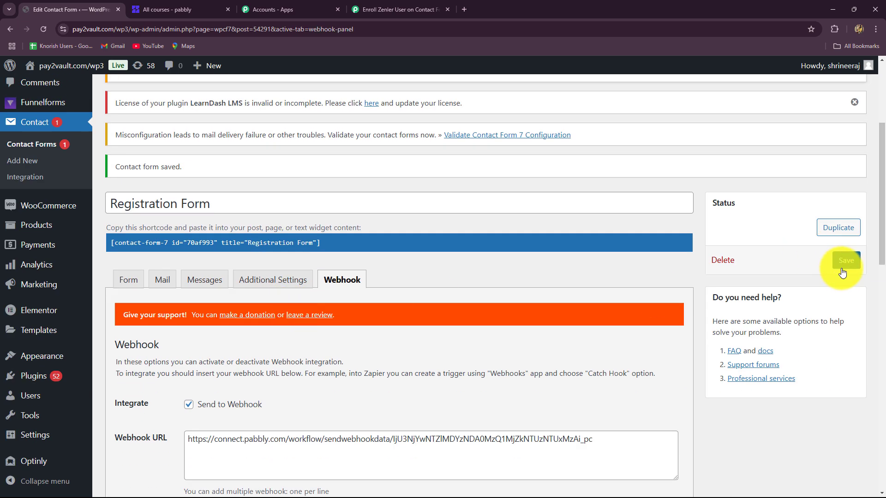
Re-save the Registration Form, review its webhook settings, and return to the Enroll Zenler workflow tab
left_click(845, 262)
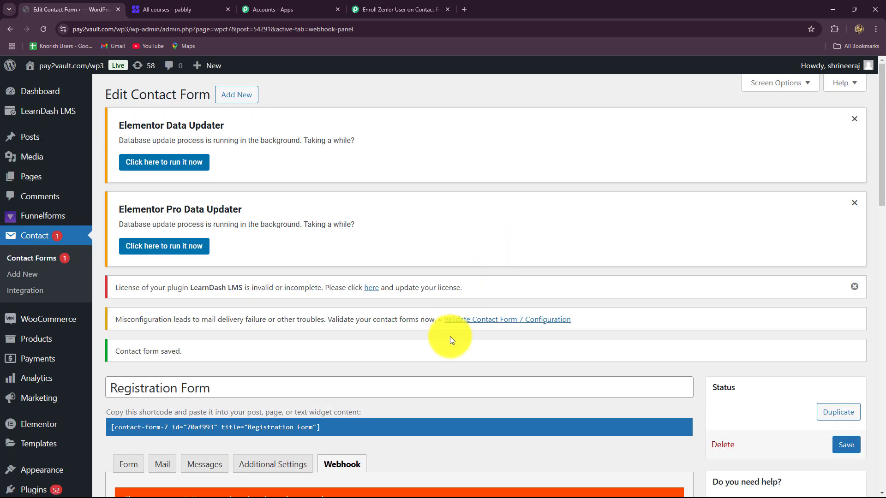
scroll(445, 401, "down", 4)
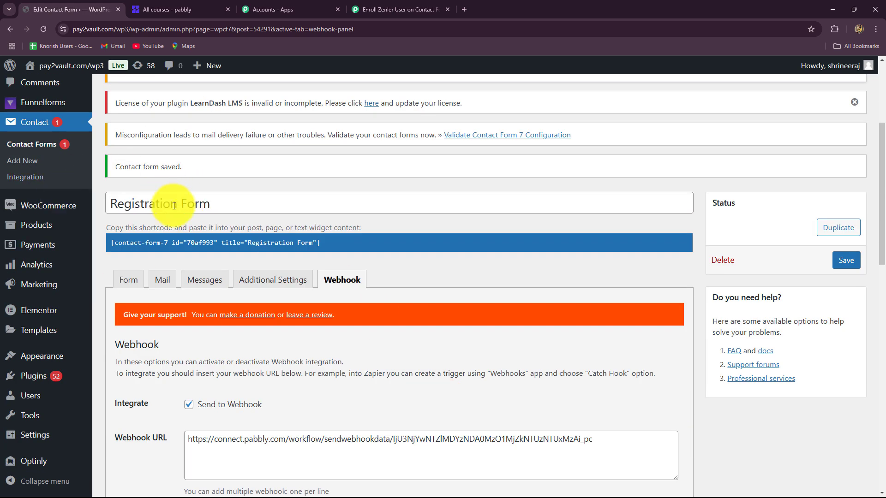
scroll(406, 353, "down", 5)
scroll(148, 213, "up", 5)
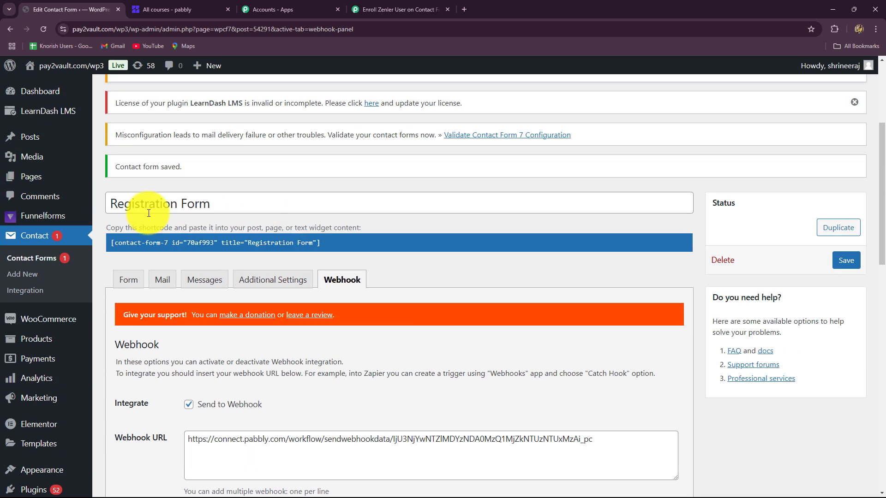
left_click(395, 10)
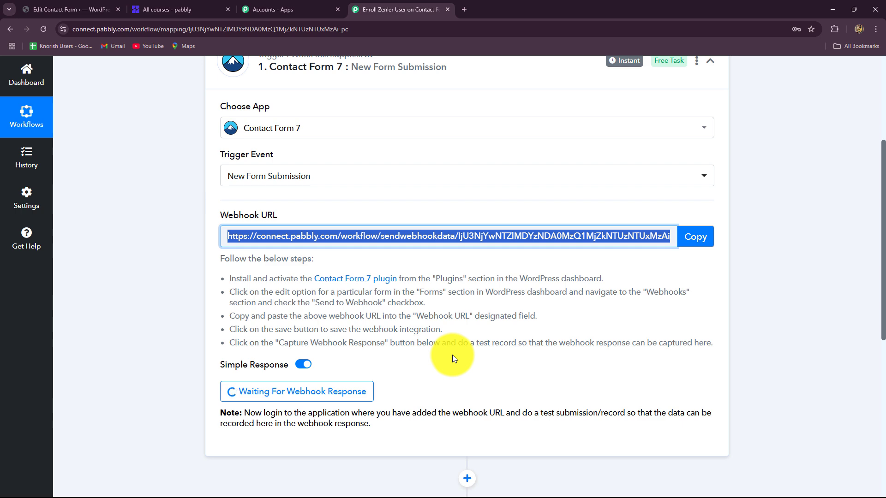
scroll(452, 356, "down", 3)
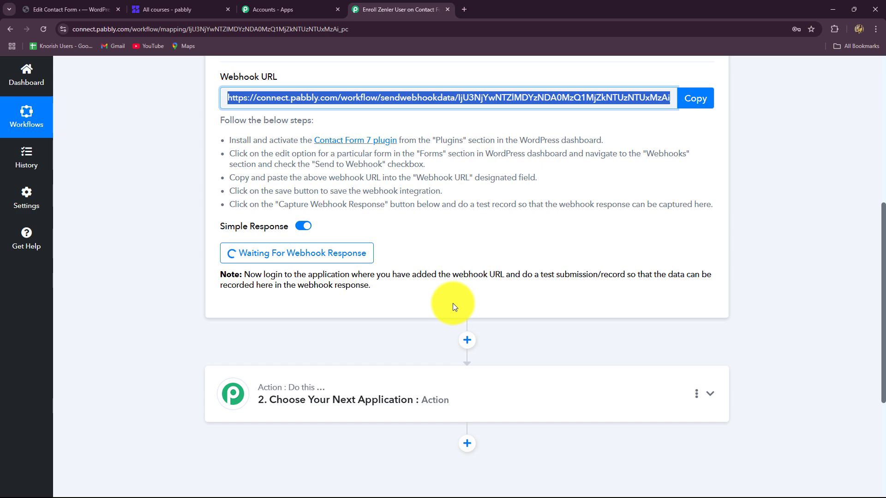
left_click_drag(277, 276, 486, 300)
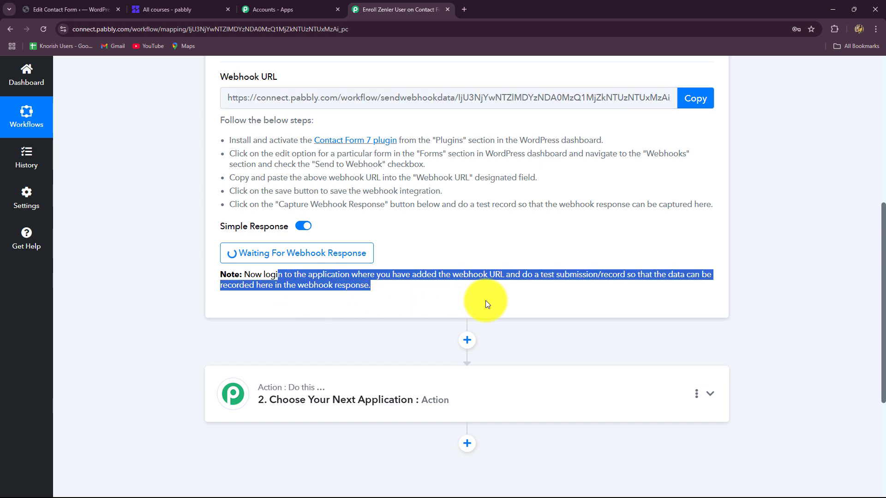
left_click(485, 300)
scroll(376, 247, "up", 4)
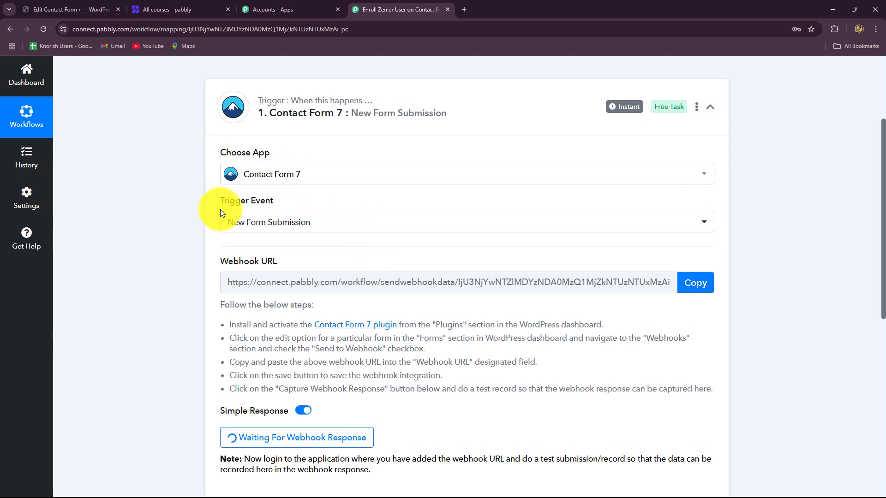
scroll(163, 301, "down", 3)
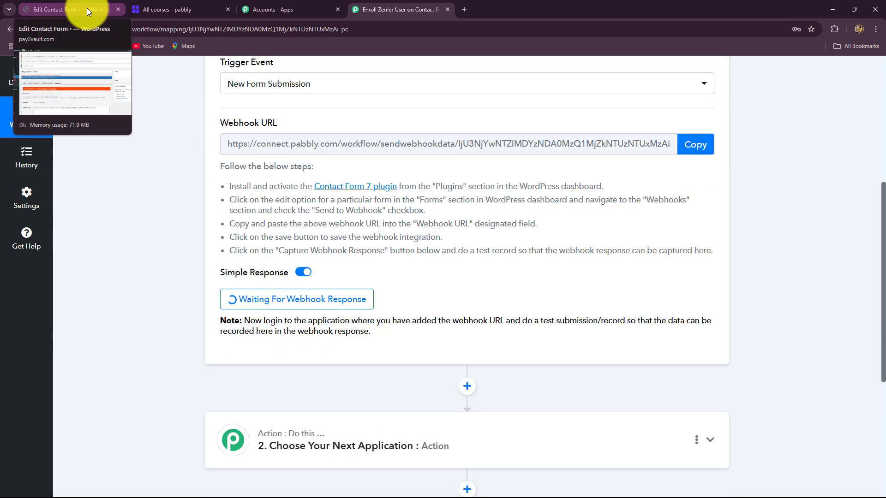
From the Contact Forms list, pick out the Registration Form id 70af993 from its shortcode
left_click(87, 8)
scroll(211, 337, "down", 2)
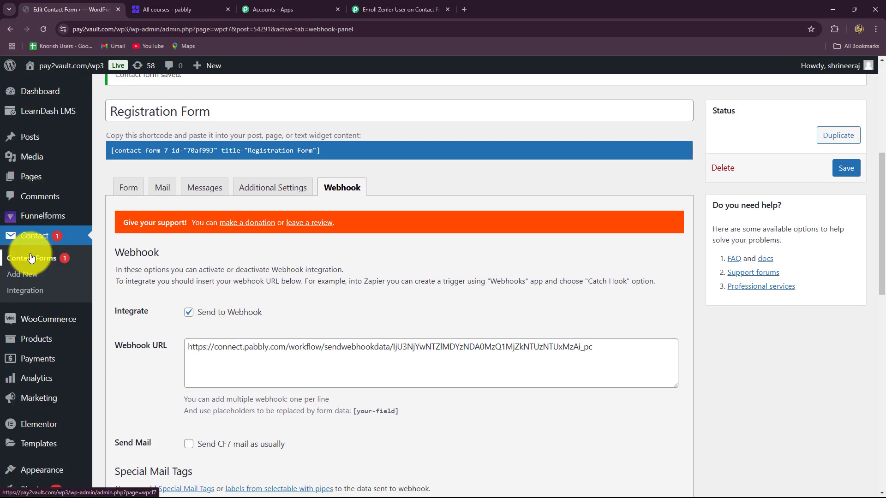
left_click(31, 259)
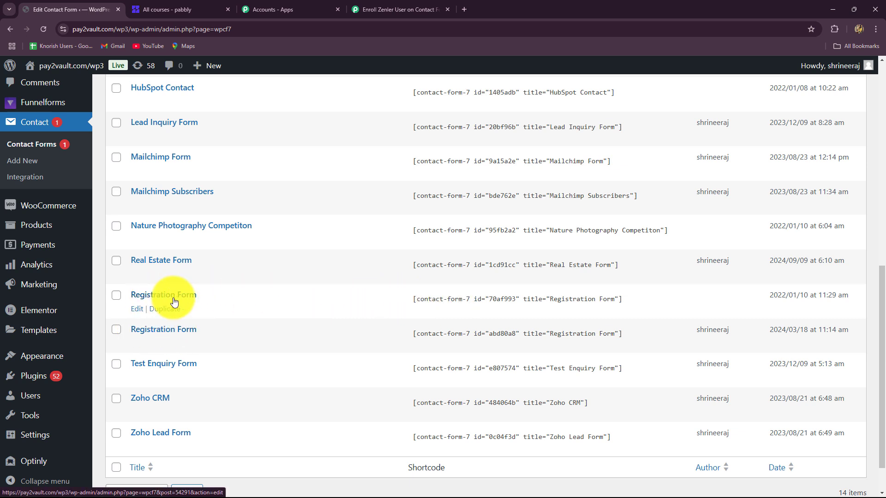
left_click(490, 300)
left_click(517, 297)
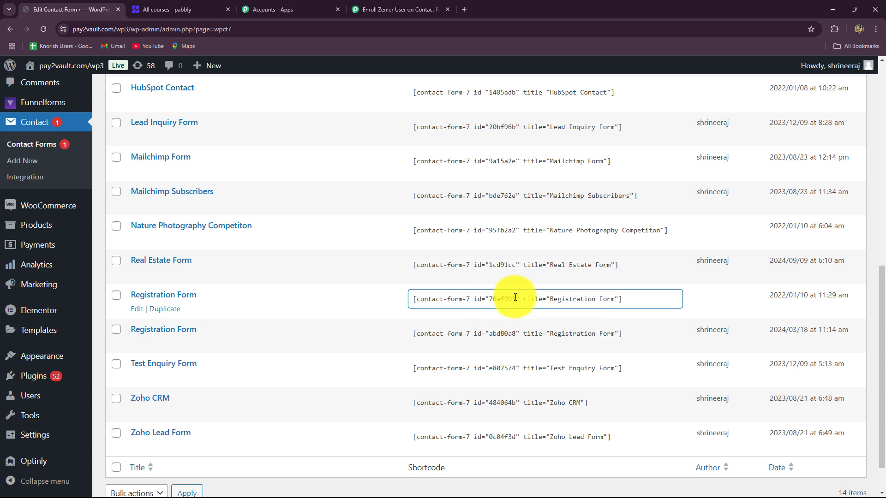
left_click_drag(515, 298, 490, 297)
key("ctrl+c")
Search the site Pages for 70af993 to find the page embedding the Registration Form
scroll(36, 289, "up", 6)
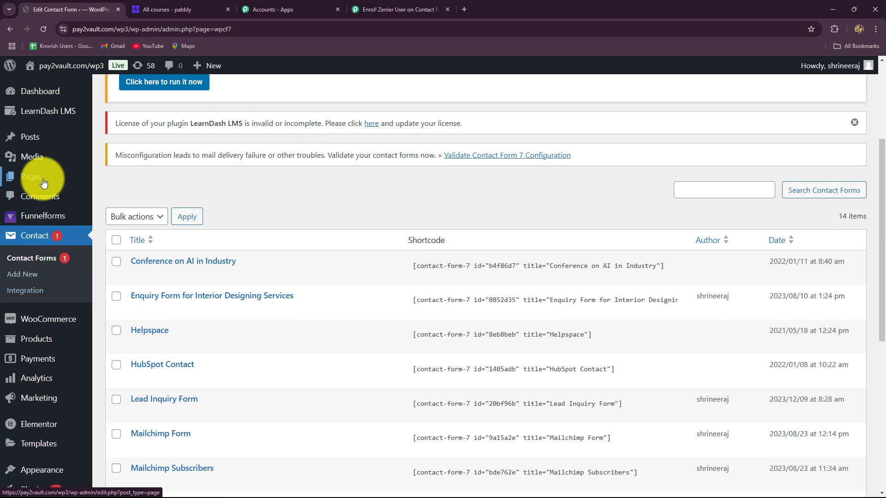
left_click(35, 178)
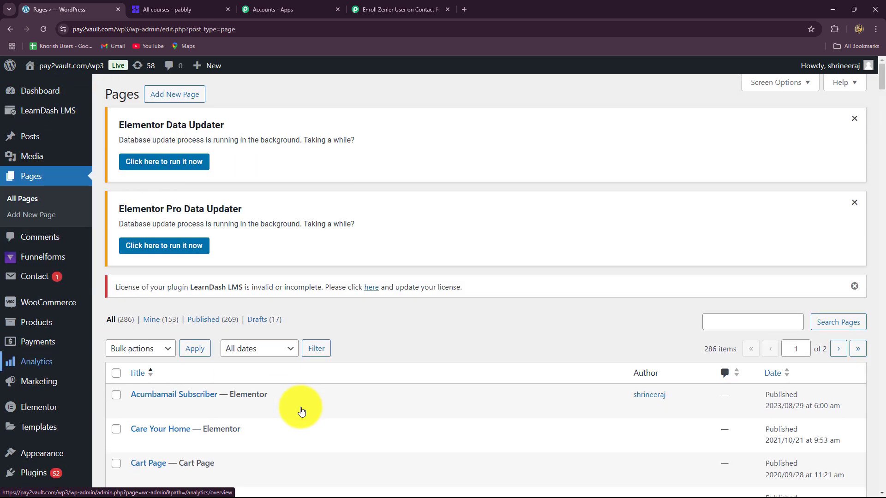
scroll(302, 410, "down", 2)
left_click(748, 236)
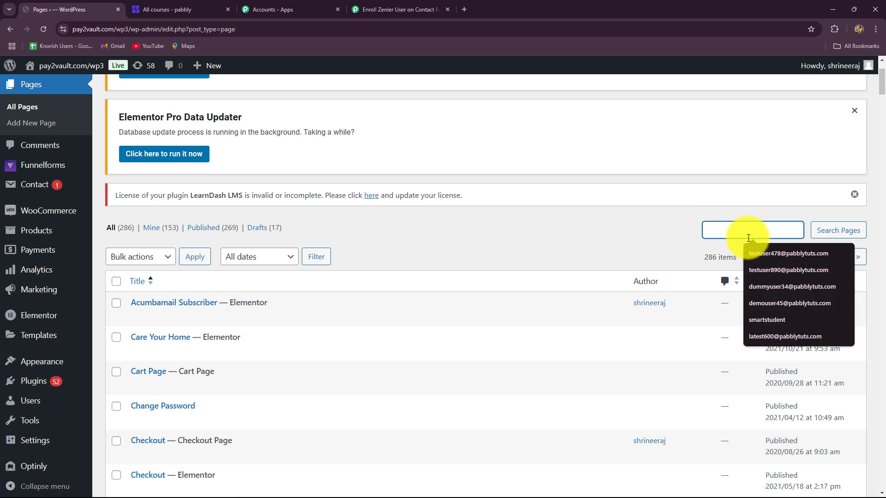
key("ctrl+v")
left_click(839, 231)
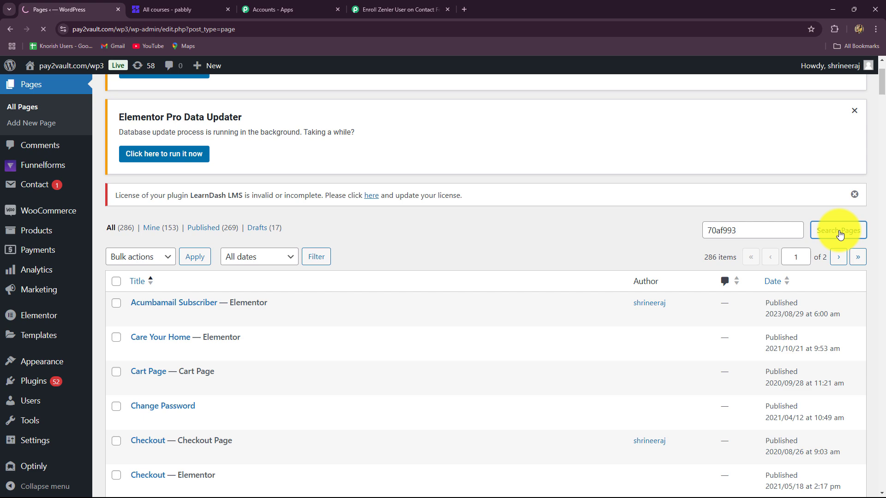
scroll(332, 403, "down", 3)
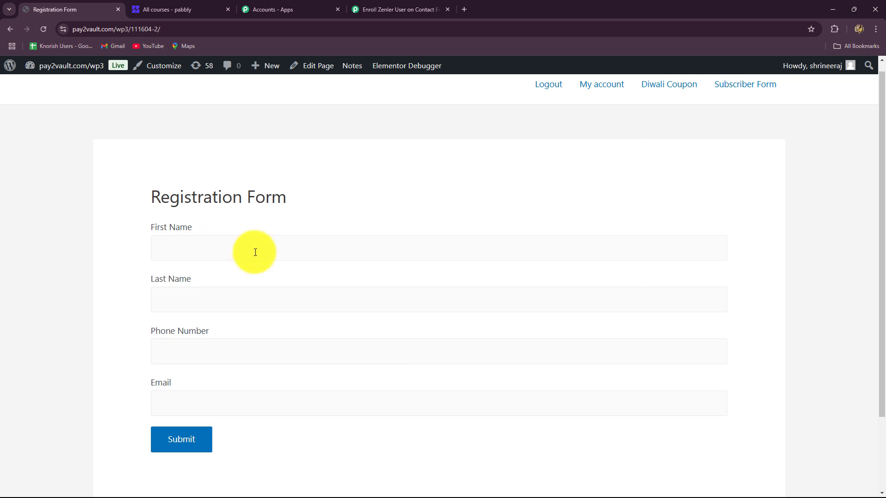
Enter the test student's first and last name on the WordPress Registration Form
left_click(390, 13)
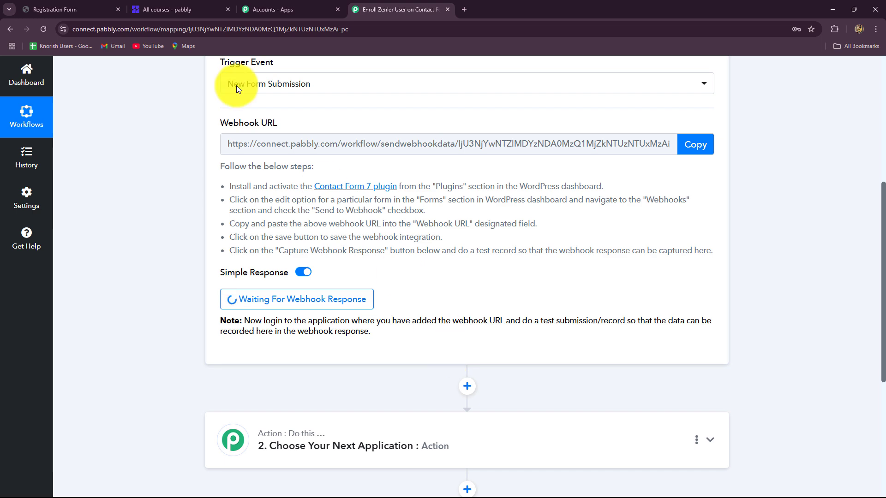
left_click(79, 10)
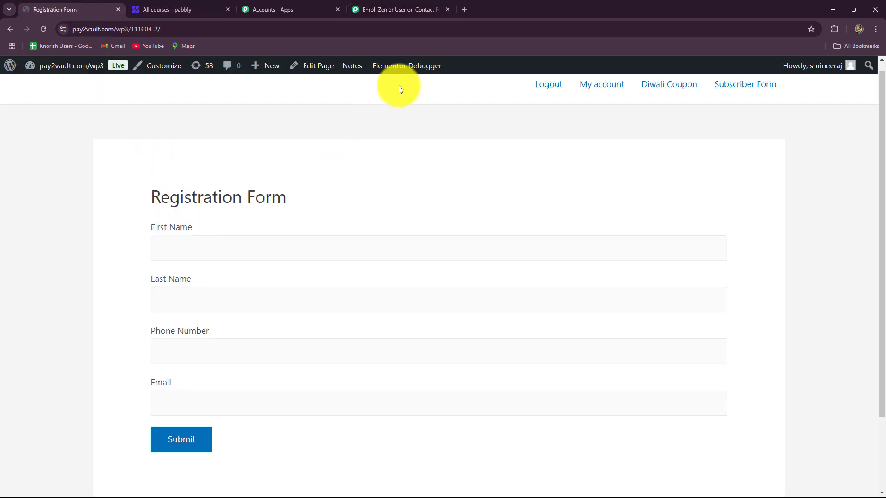
left_click(397, 7)
left_click(63, 4)
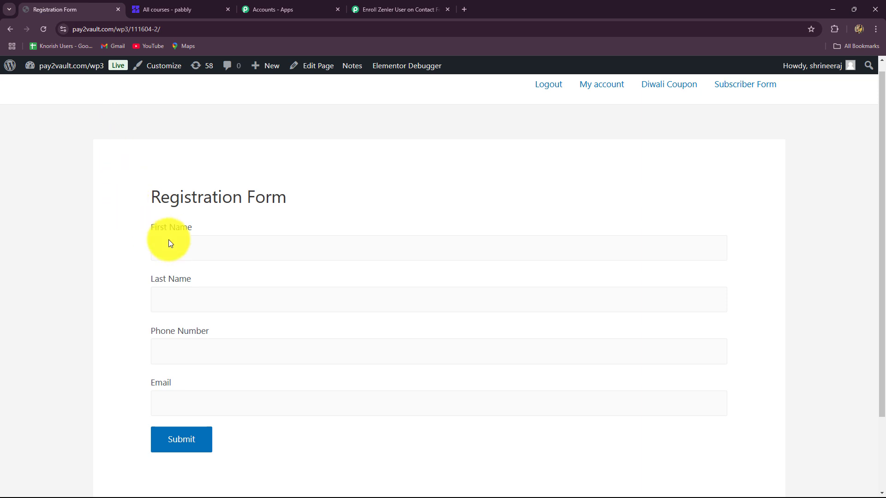
left_click(212, 250)
type("Best")
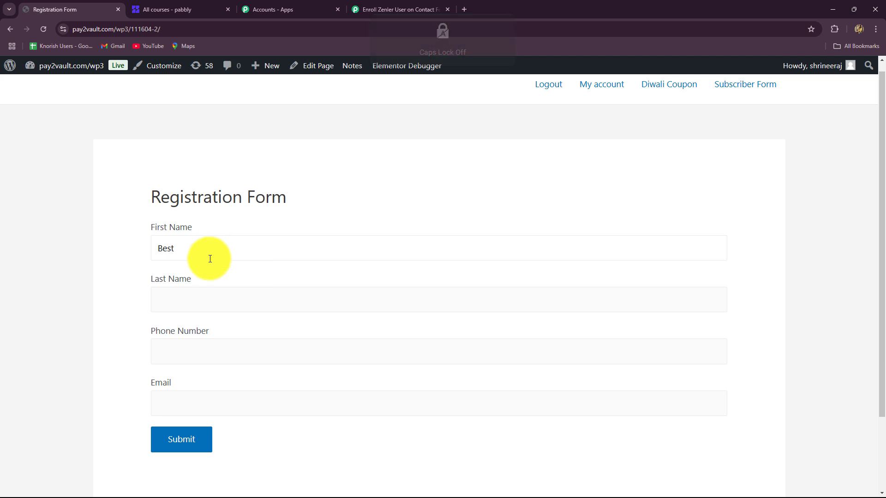
left_click(202, 299)
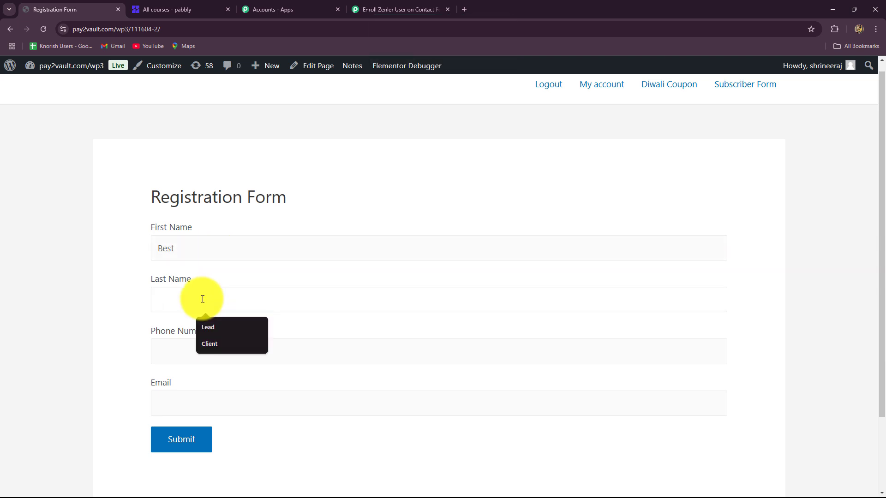
key("Caps_Lock")
type("ST")
key("Caps_Lock")
type("tudent")
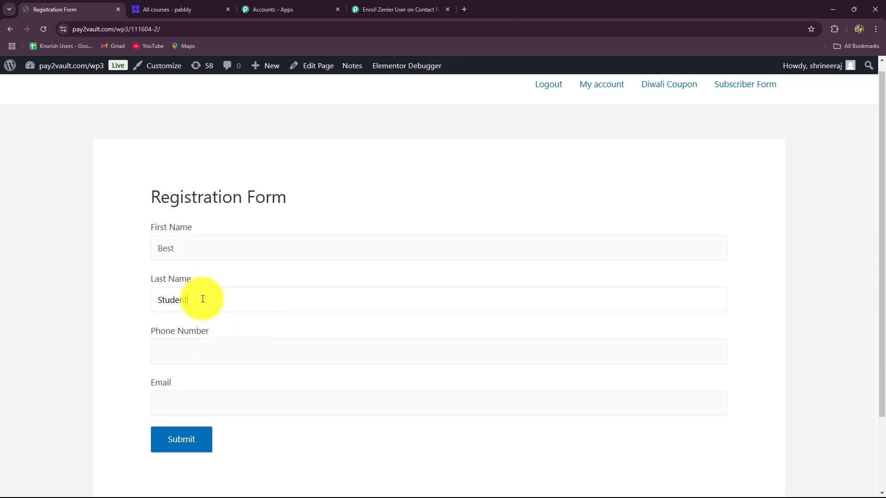
Add a test phone number and e-mail address, then submit the registration
left_click(195, 355)
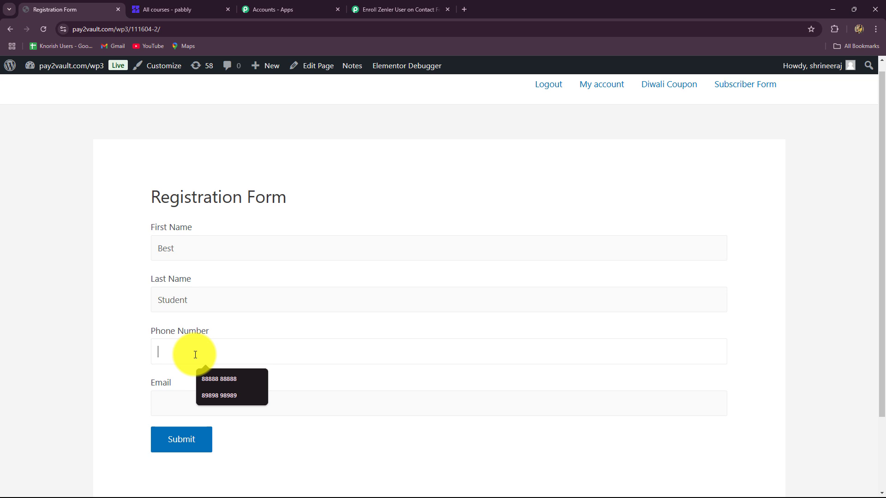
type("7676767676")
left_click(194, 408)
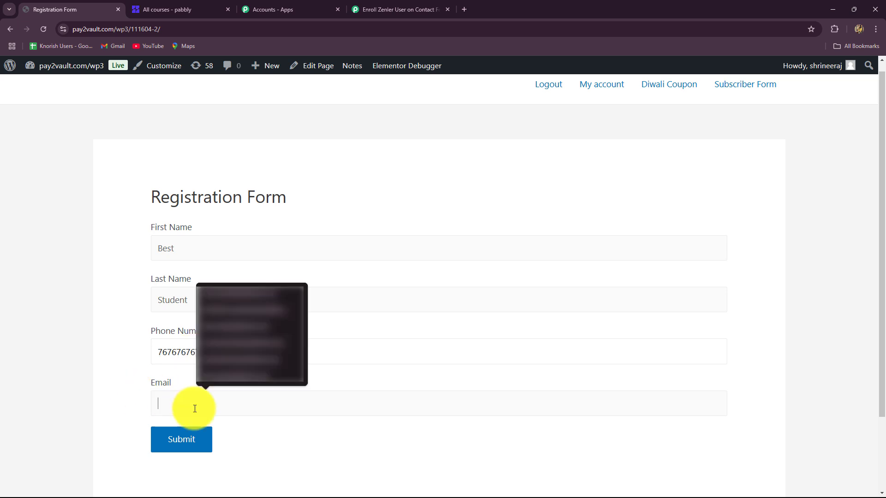
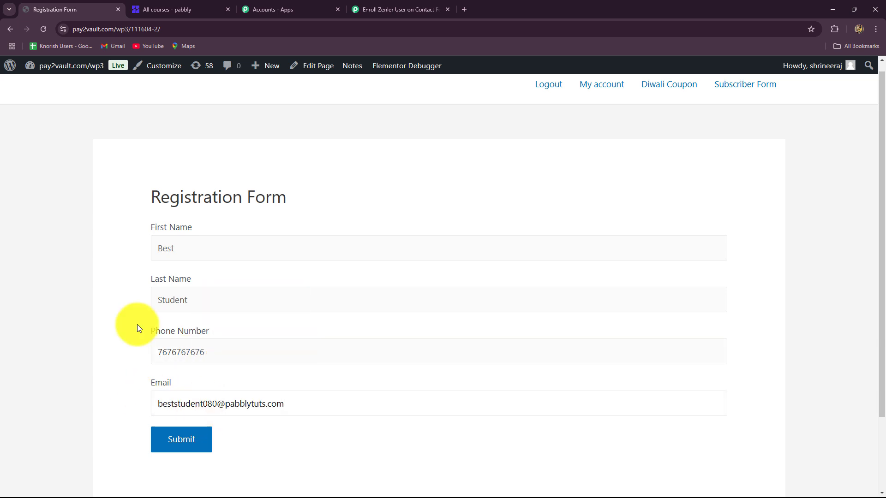
scroll(96, 347, "down", 2)
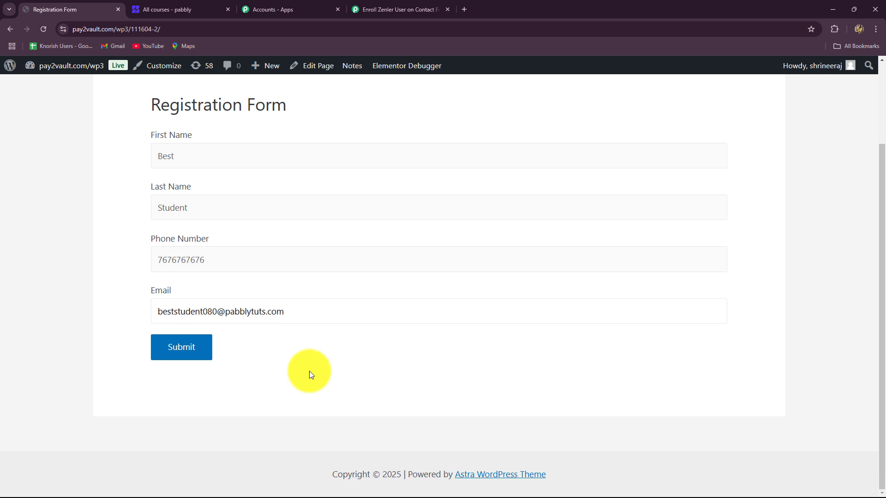
left_click(204, 351)
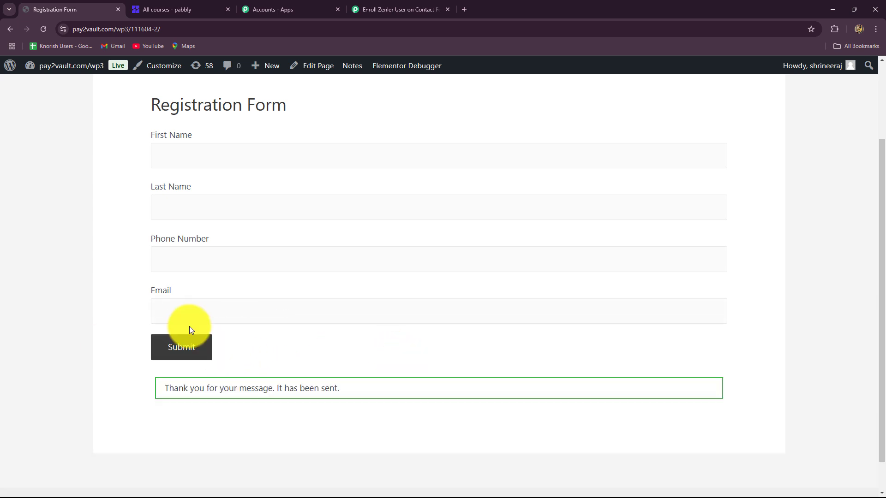
left_click(363, 7)
Highlight the captured first name, last name, phone and email values in the trigger response
scroll(815, 333, "down", 2)
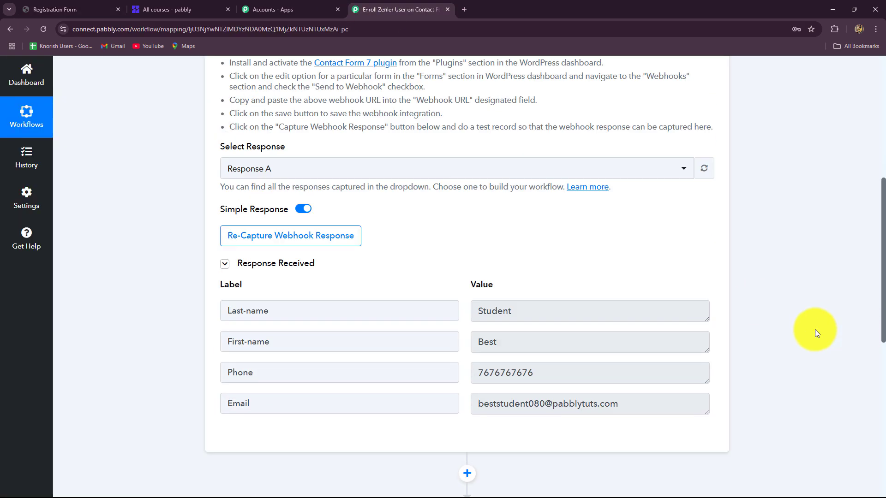
scroll(816, 332, "down", 2)
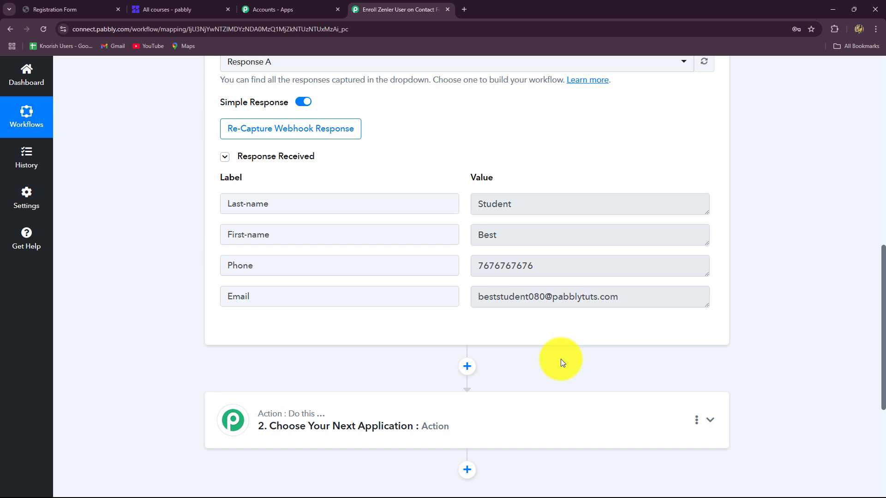
double_click(503, 235)
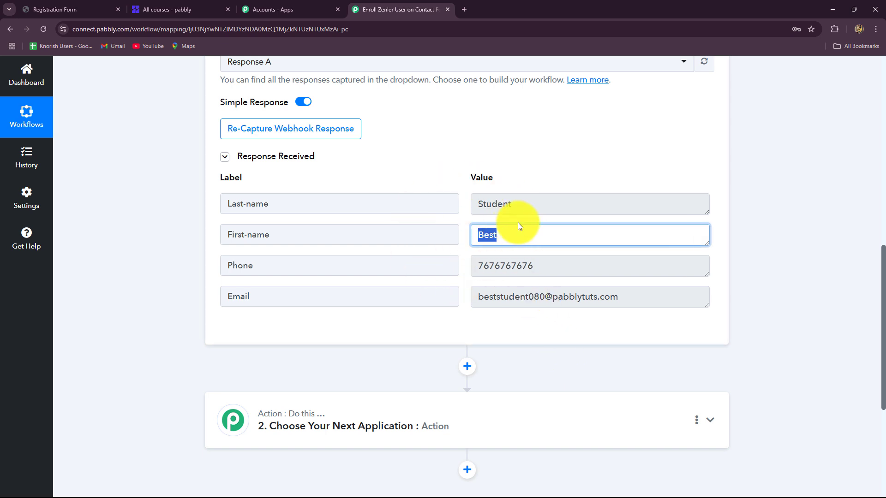
left_click_drag(525, 210, 443, 227)
left_click_drag(552, 264, 472, 270)
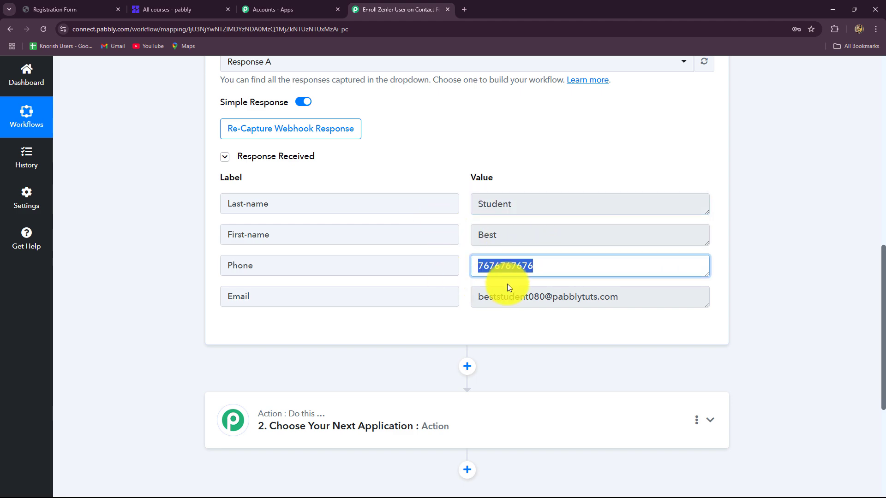
left_click_drag(625, 296, 452, 328)
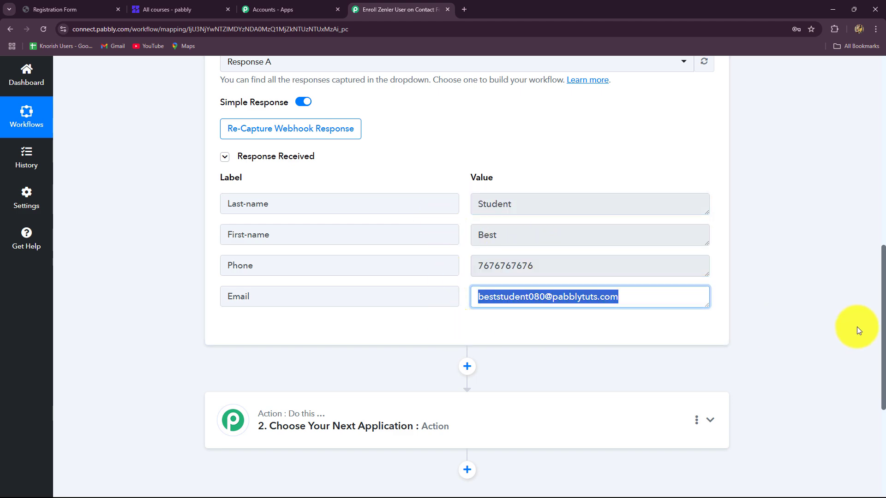
scroll(857, 327, "up", 10)
Collapse and re-expand the Contact Form 7 trigger step, then go to the New Zenler courses page
left_click(697, 245)
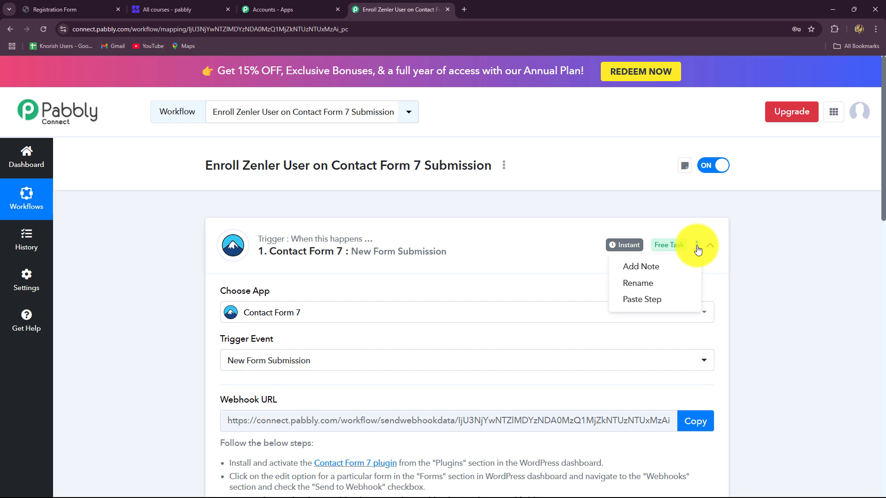
left_click(710, 245)
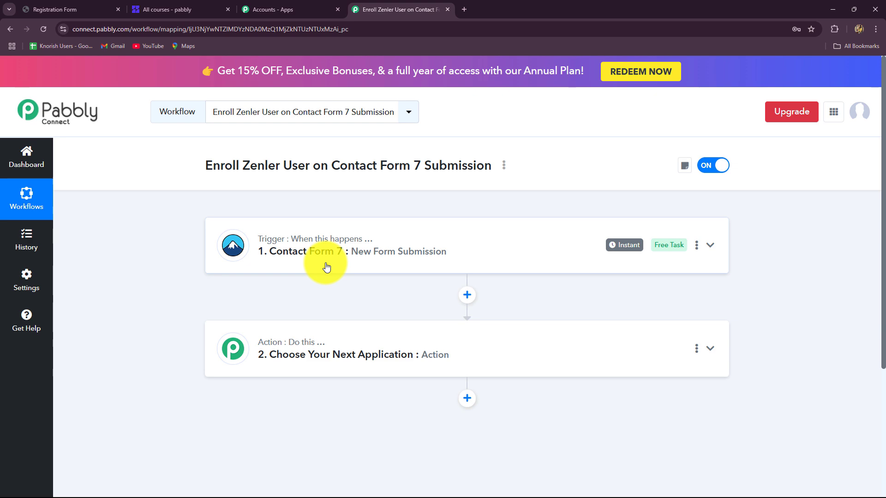
left_click(327, 267)
scroll(350, 337, "down", 10)
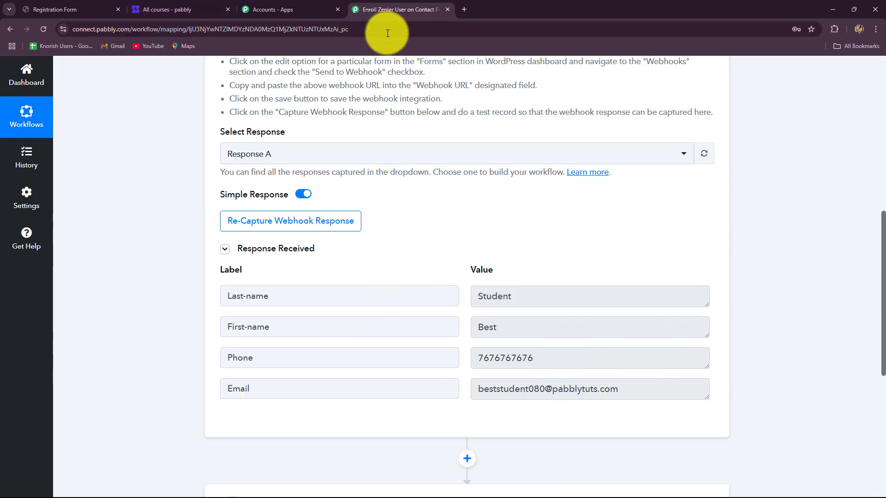
left_click(177, 8)
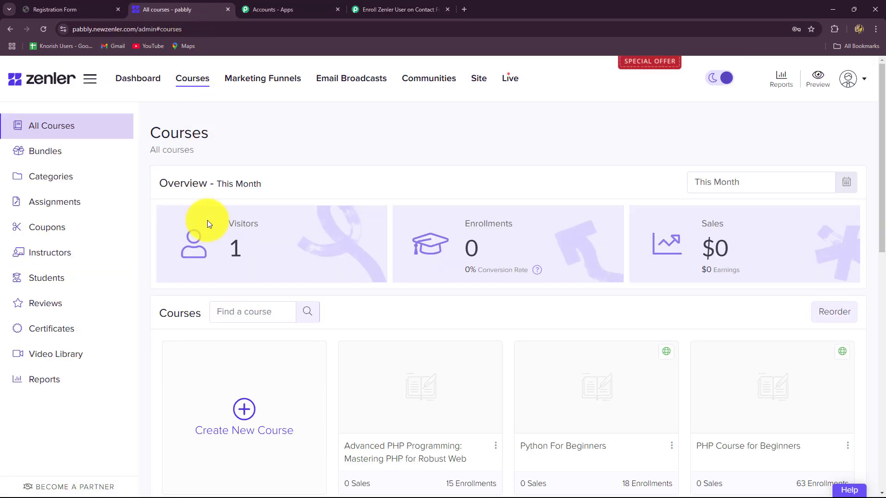
Set the action step to Zenler with the Add New User event and begin connecting the account
left_click(382, 8)
scroll(152, 242, "down", 5)
left_click(317, 226)
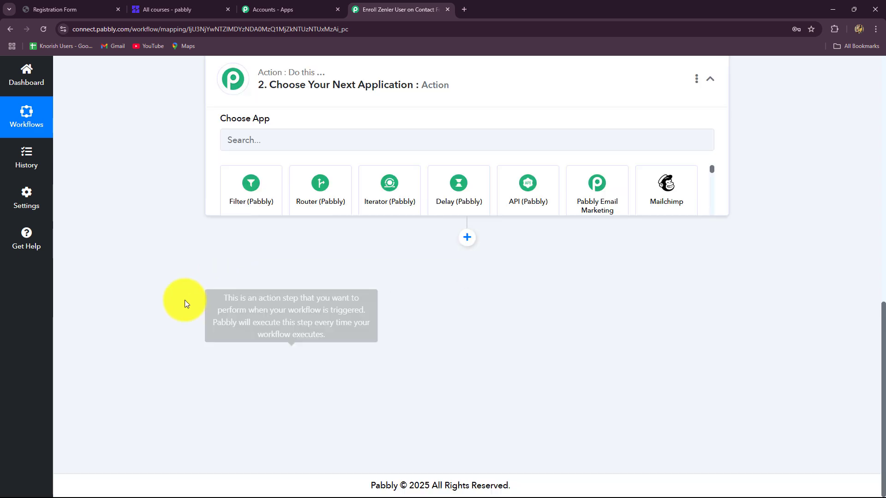
left_click(256, 254)
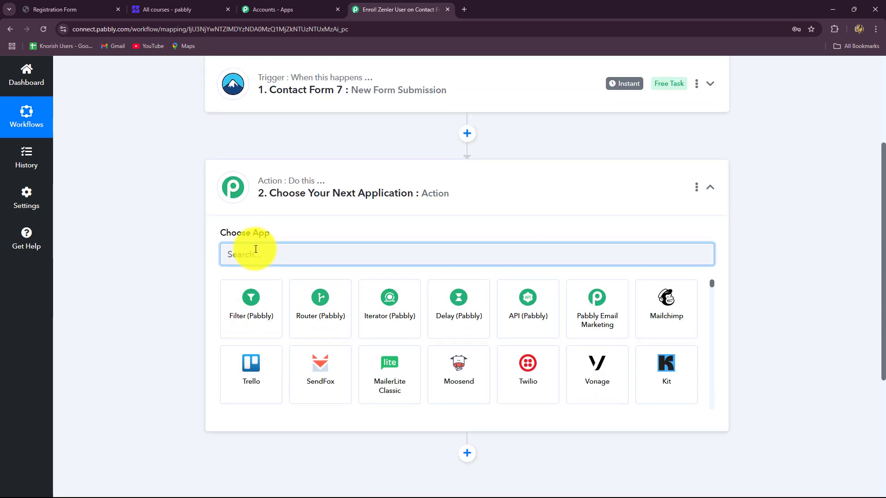
type("Zen")
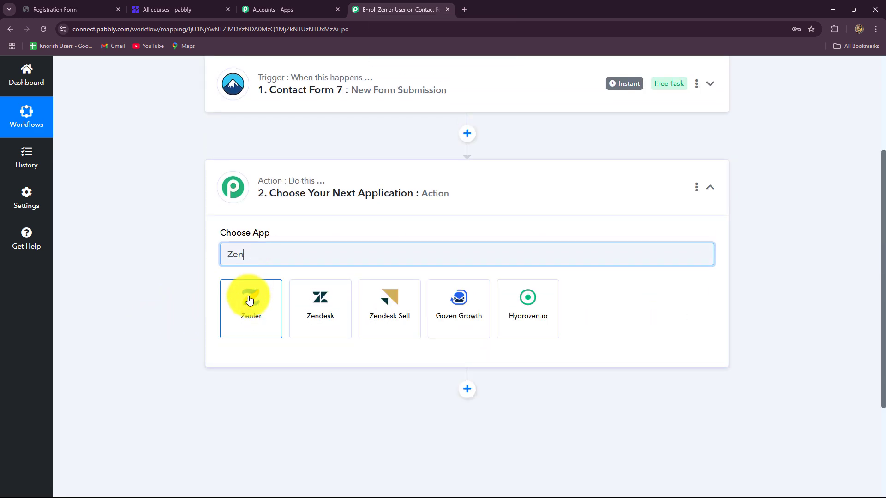
left_click(250, 300)
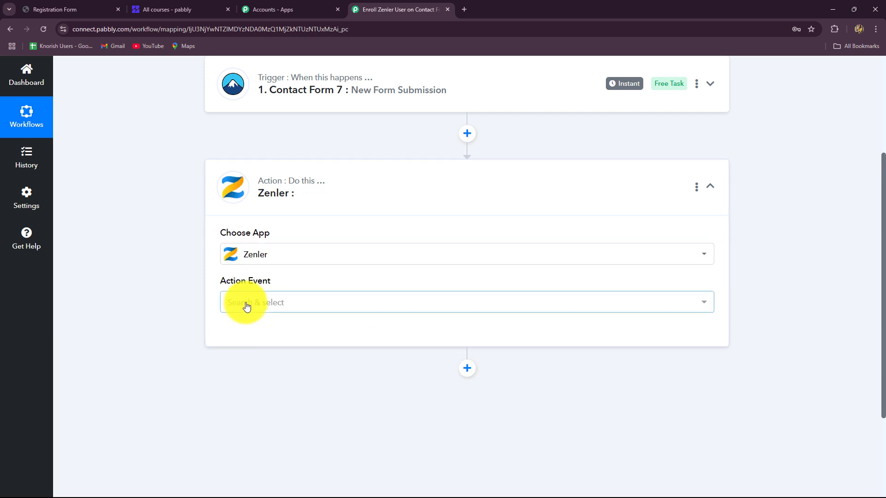
left_click(247, 305)
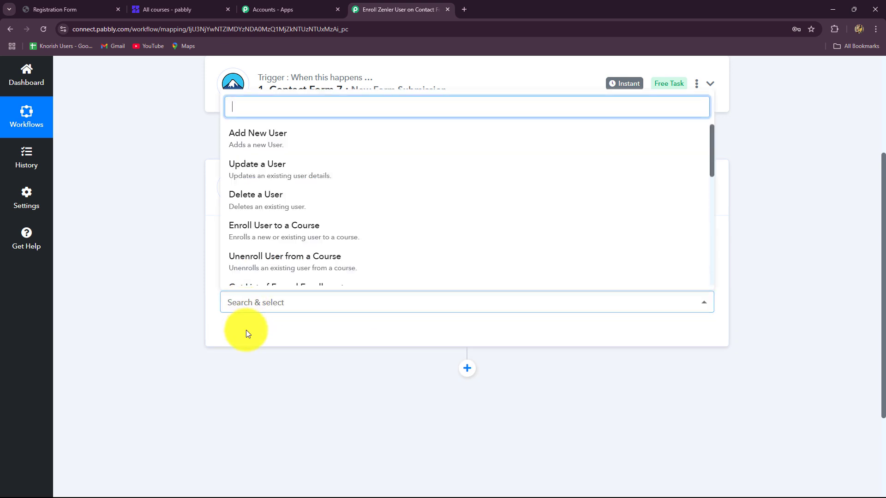
left_click(244, 146)
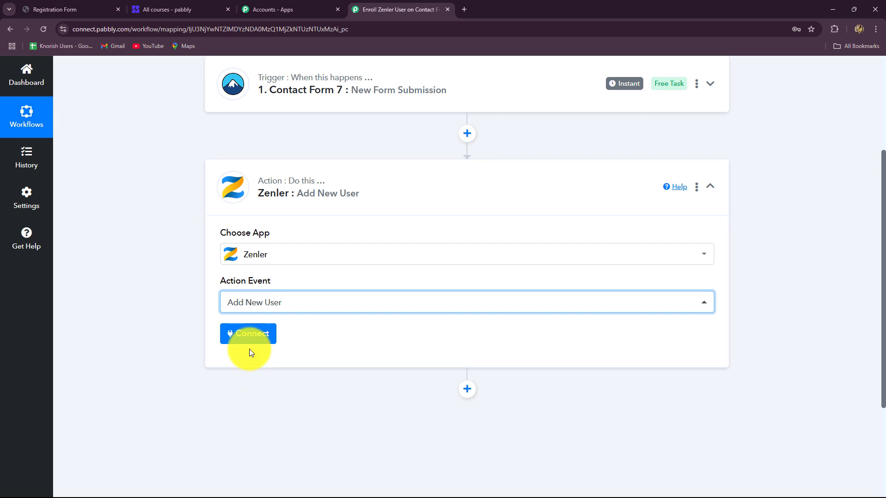
left_click(249, 335)
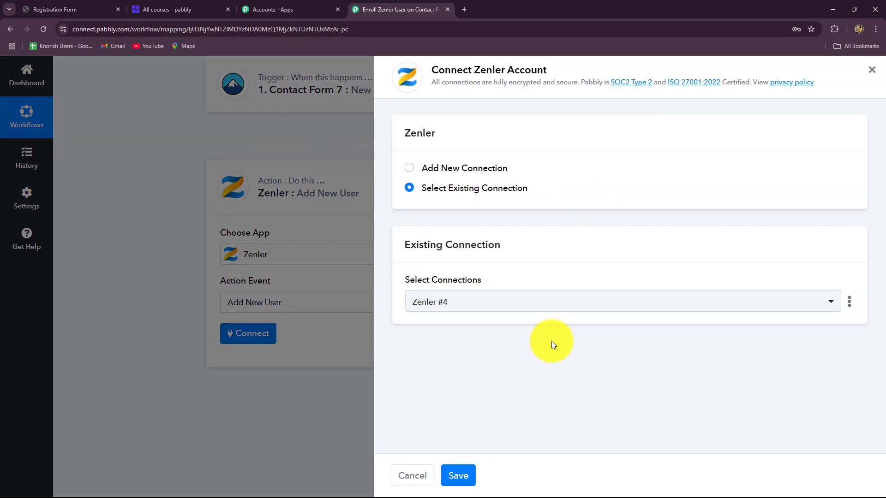
Choose Add New Connection to create Zenler #5 and read the School/Account hint
left_click(217, 11)
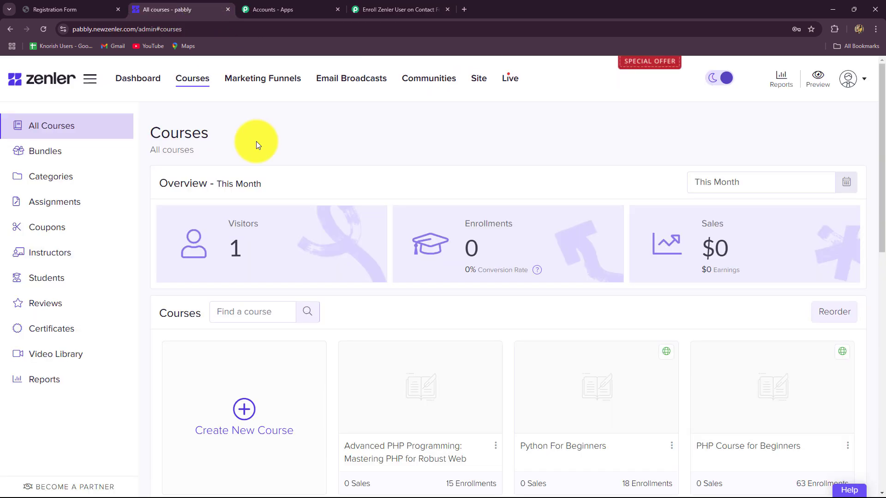
left_click(375, 7)
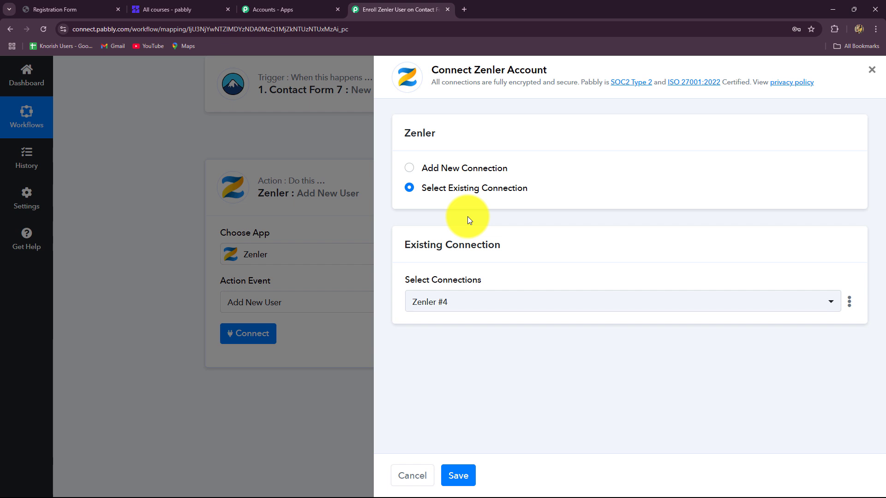
left_click(408, 168)
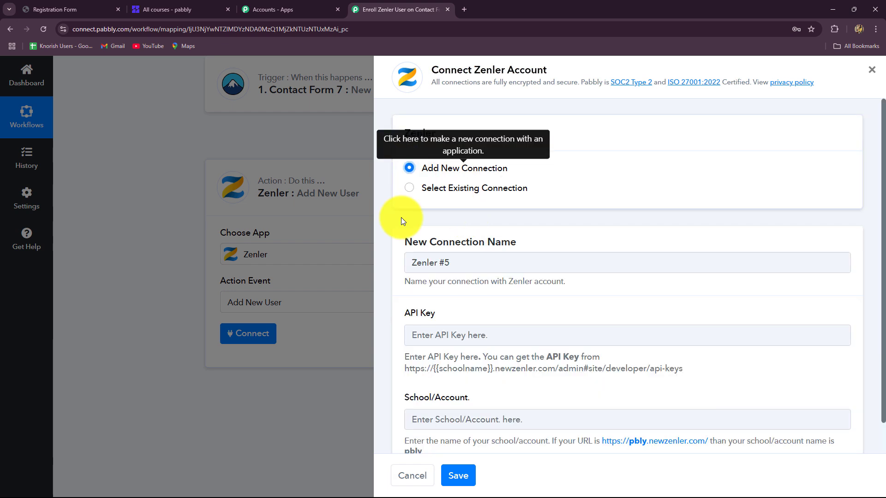
scroll(468, 314, "down", 1)
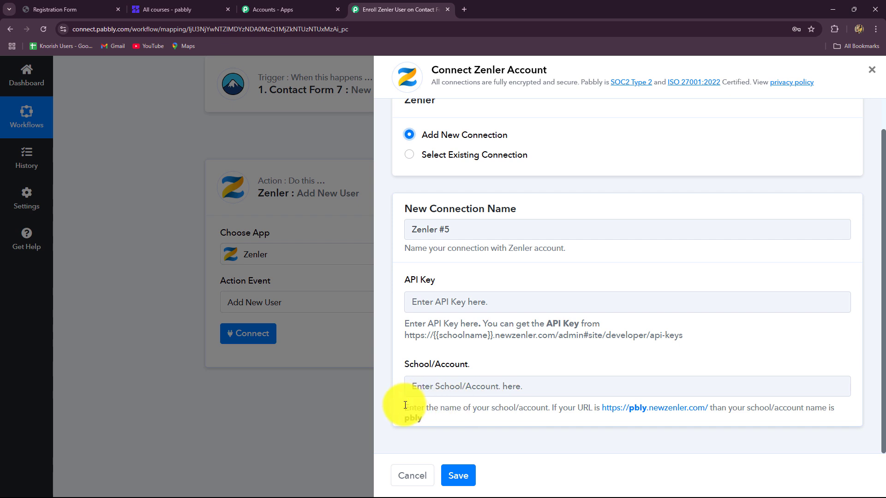
left_click_drag(404, 408, 455, 425)
left_click(455, 425)
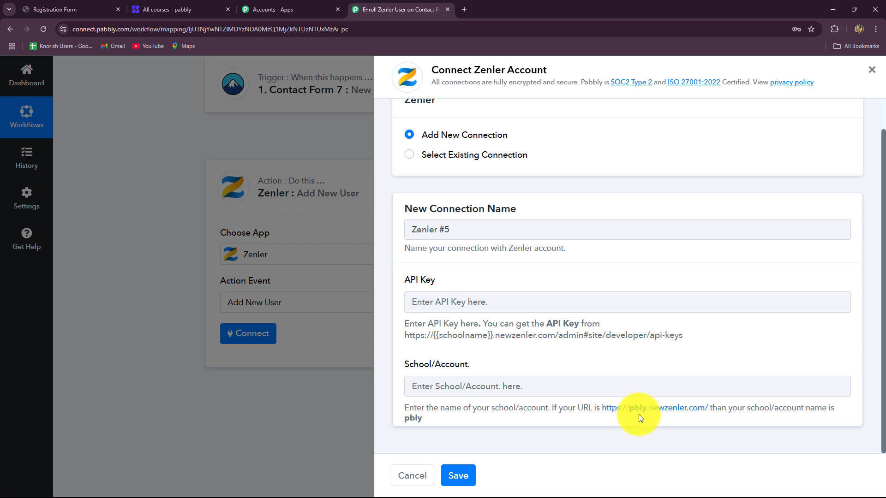
Select the school name 'pabbly' in the New Zenler dashboard address
left_click(178, 12)
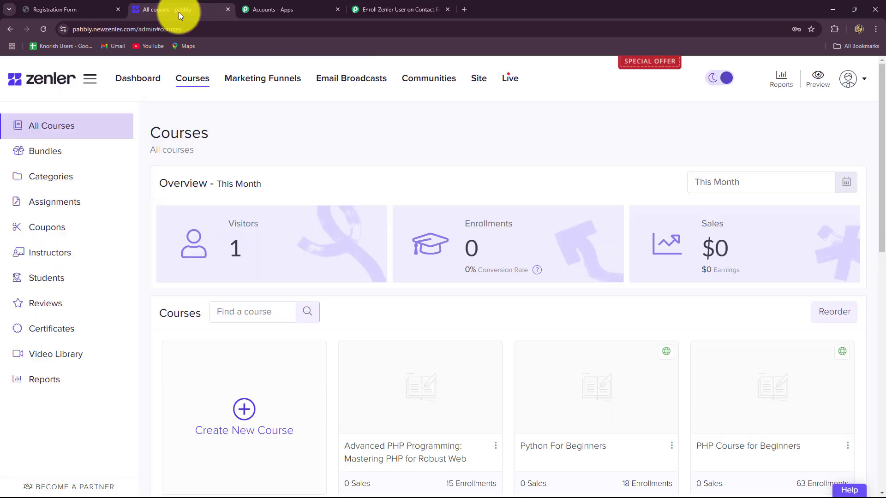
left_click(254, 29)
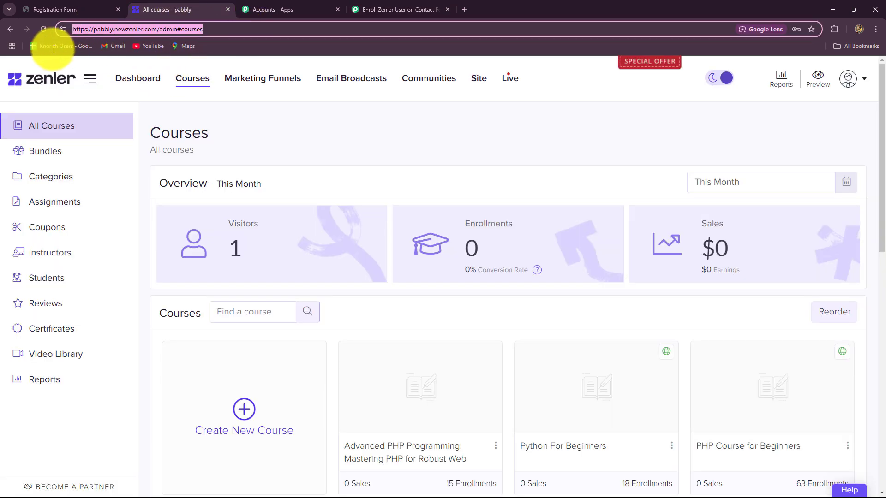
left_click(131, 80)
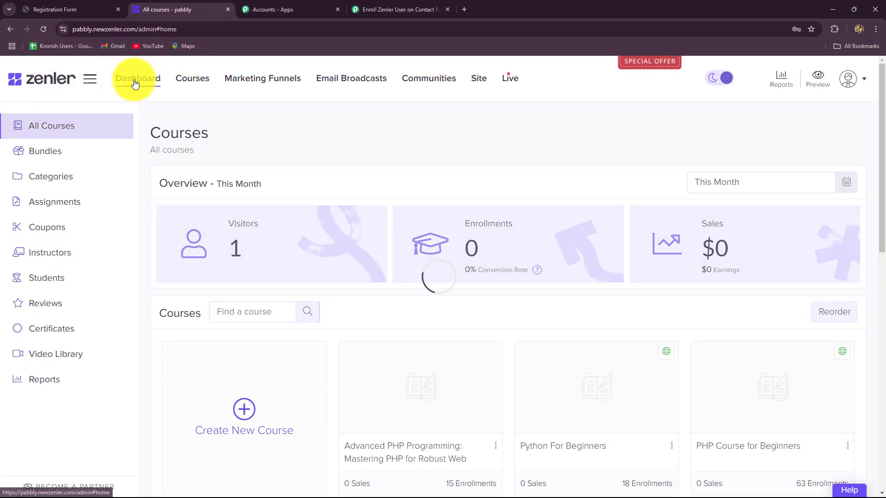
left_click(92, 30)
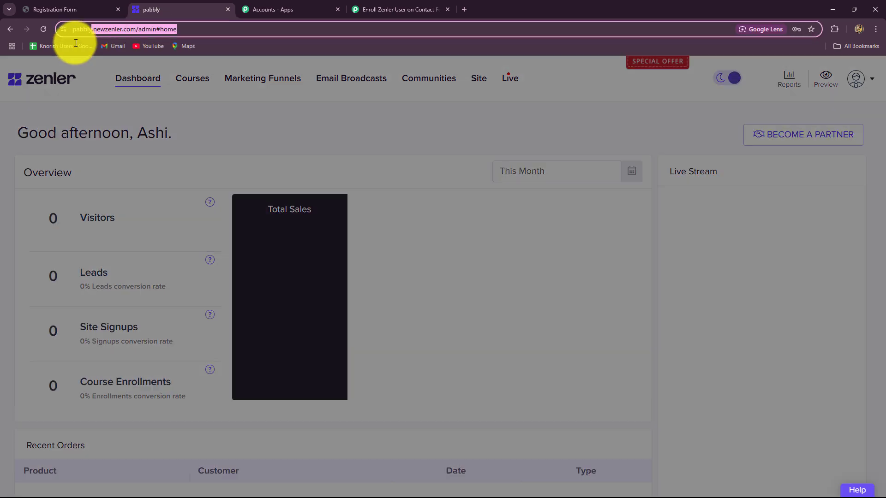
double_click(95, 29)
key("ctrl+c")
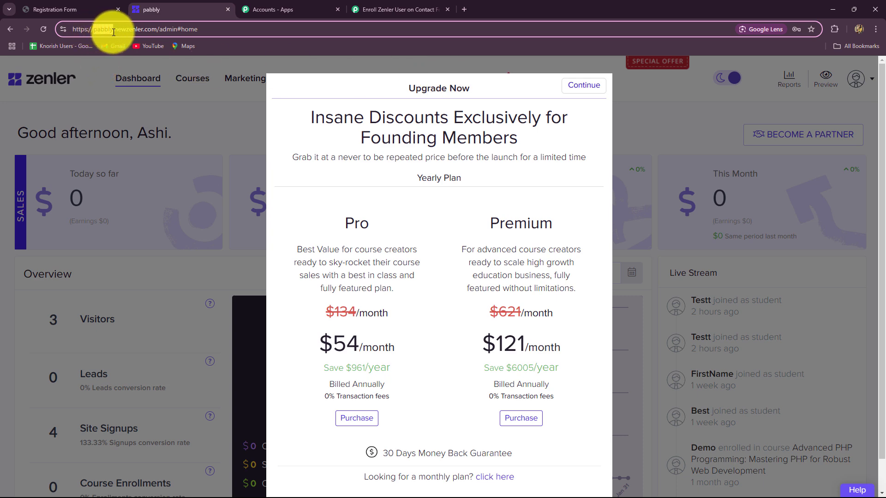
Paste 'pabbly' into School/Account and select the API-keys page address in the hint
left_click(360, 8)
left_click(426, 387)
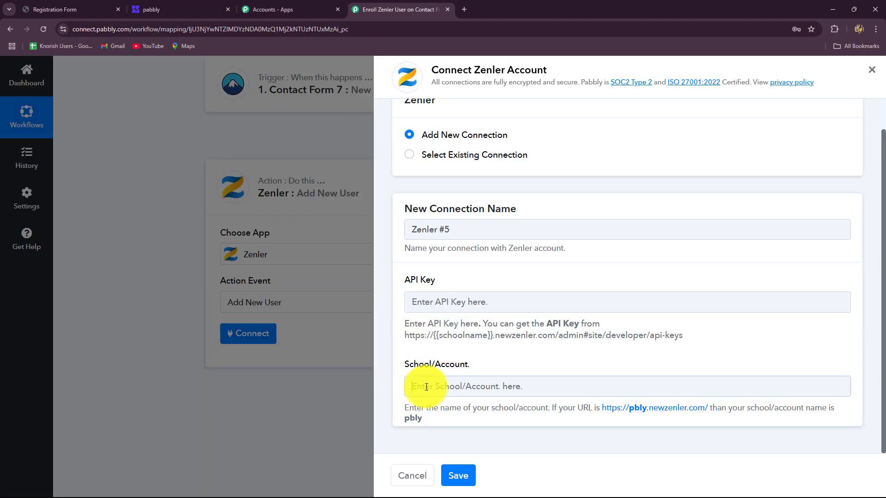
key("ctrl+v")
left_click(467, 301)
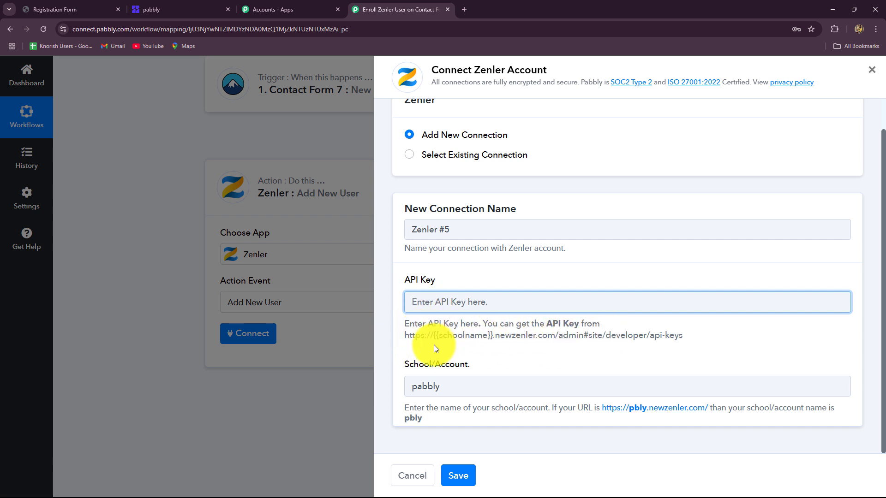
left_click_drag(405, 336, 686, 338)
key("ctrl+c")
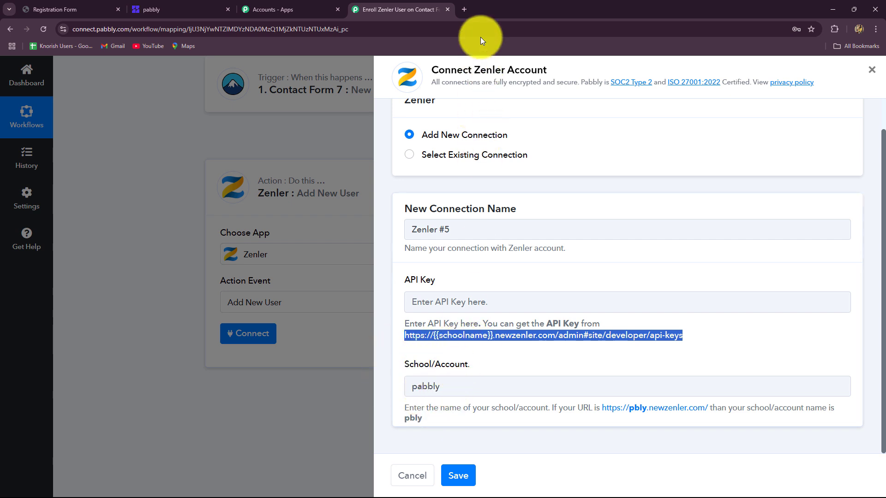
Load the API keys page in a new tab with pabbly replacing {{schoolname}}, and copy the API key
left_click(465, 10)
key("ctrl+v")
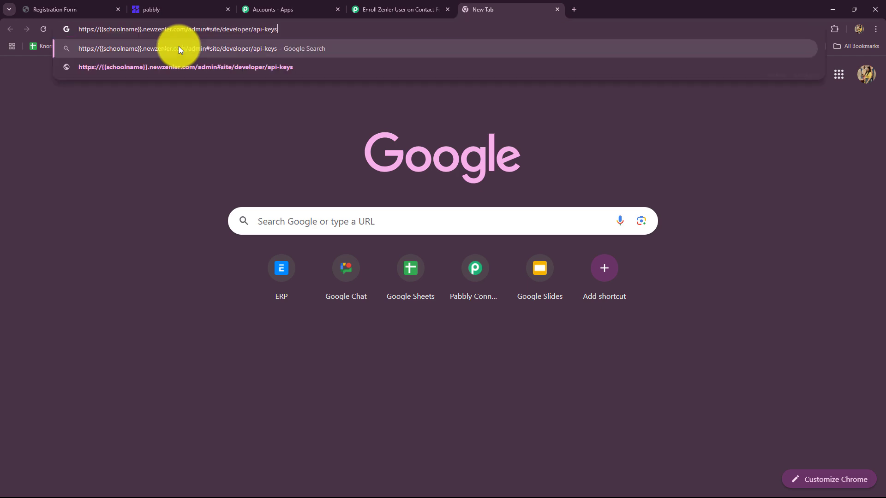
left_click(70, 9)
left_click(150, 10)
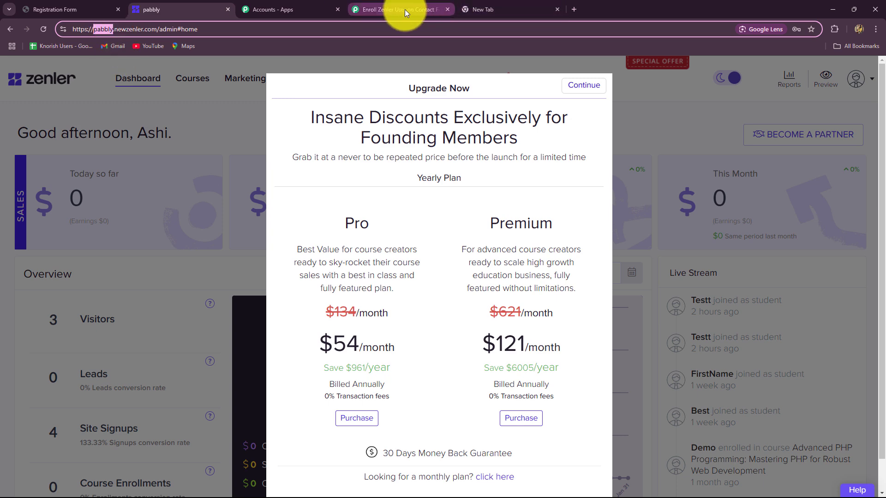
left_click(474, 8)
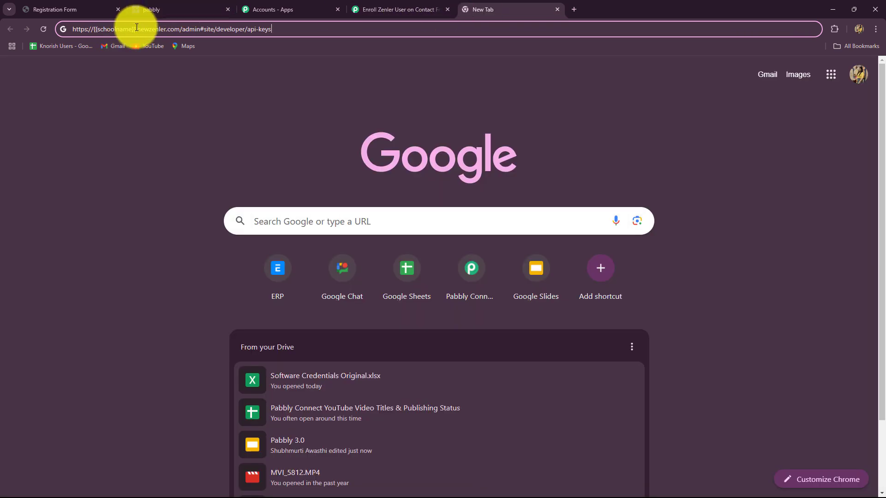
left_click_drag(134, 27, 97, 35)
type("pabbly")
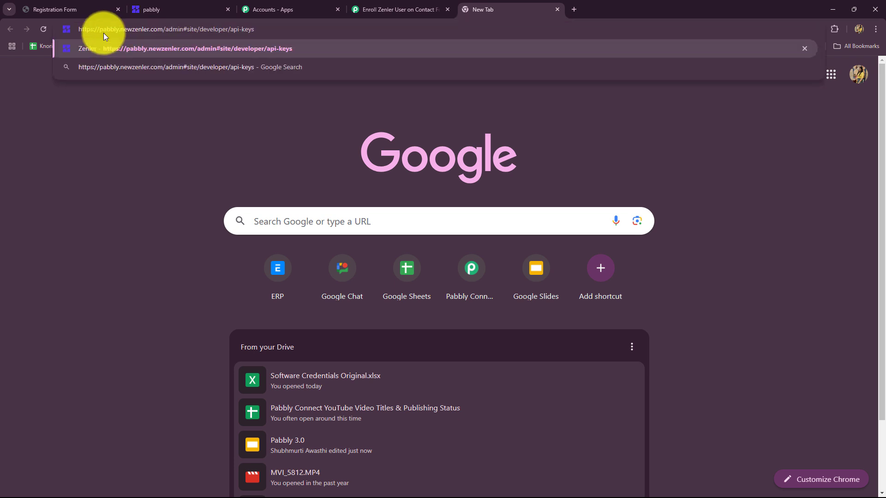
key("Return")
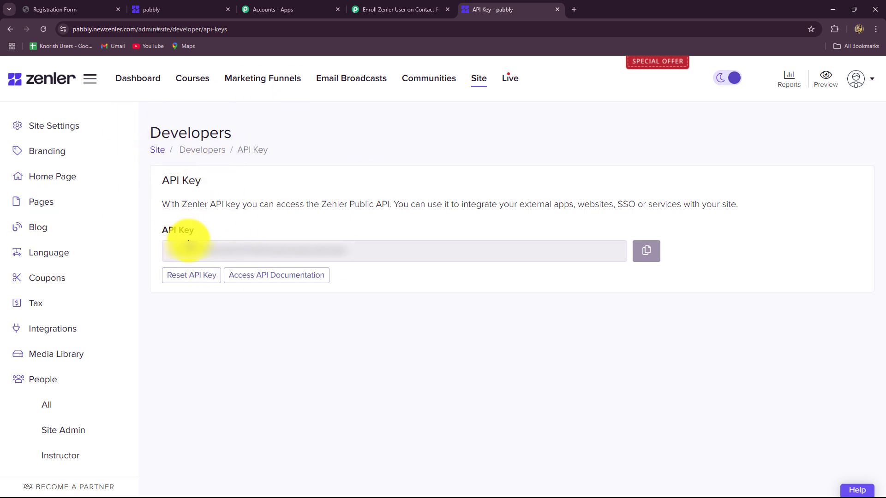
left_click(646, 251)
Paste the Zenler API key into the connection, save it, and scroll through the Add New User fields
left_click(401, 9)
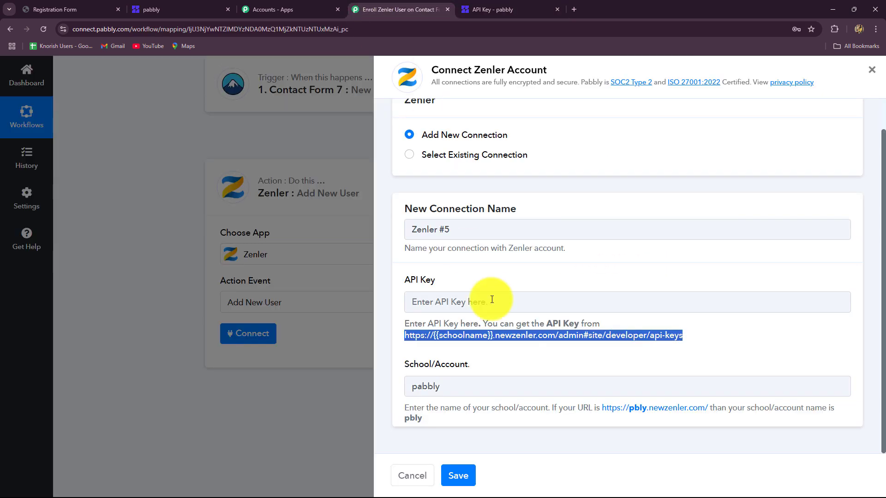
left_click(506, 296)
key("ctrl+v")
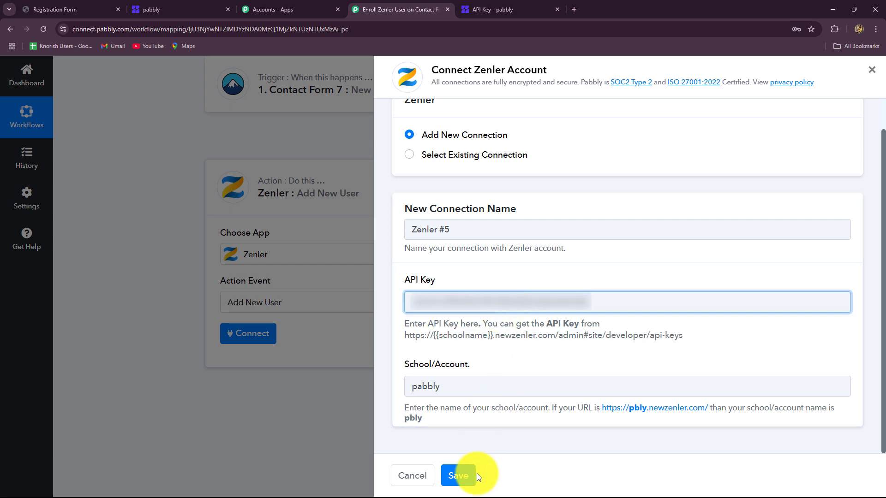
left_click(459, 477)
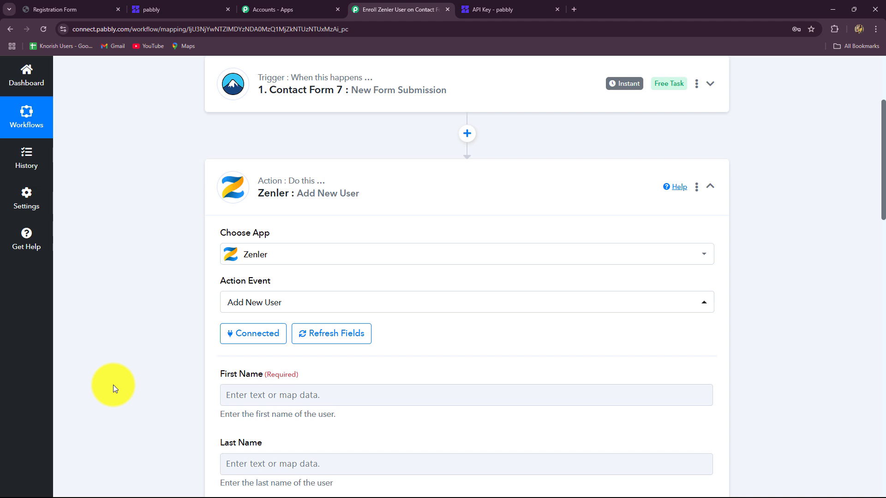
scroll(113, 385, "down", 4)
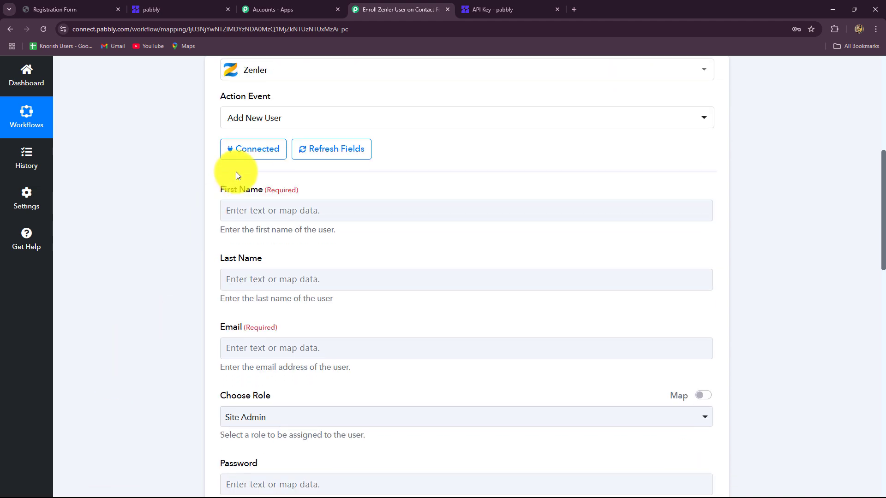
scroll(230, 351, "down", 3)
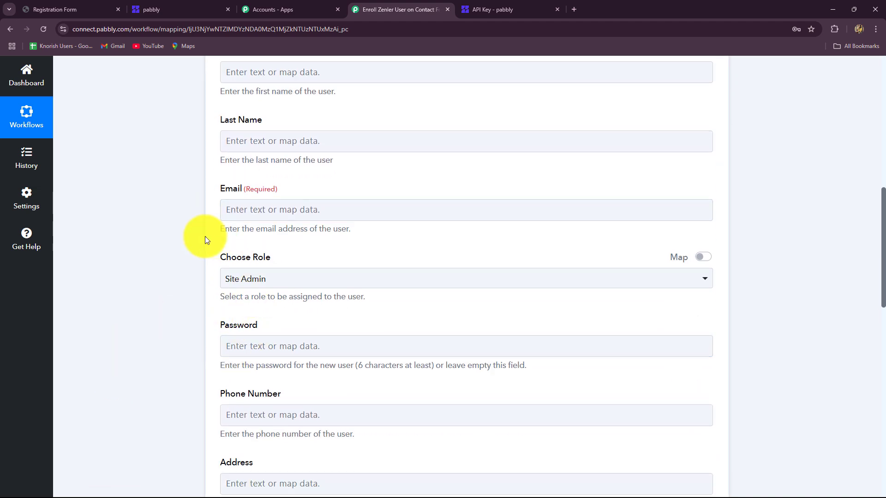
scroll(307, 203, "down", 4)
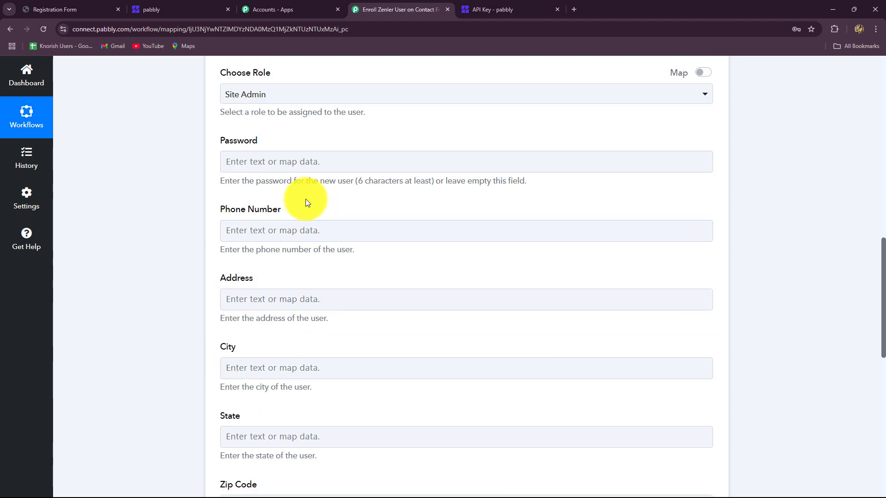
scroll(343, 413, "up", 9)
Map the form's First-name value into Zenler's First Name field
left_click(339, 300)
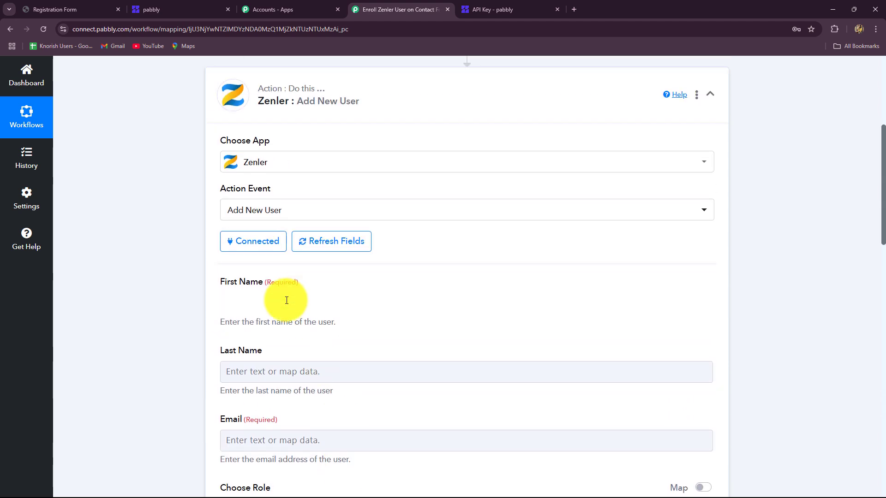
scroll(133, 305, "down", 3)
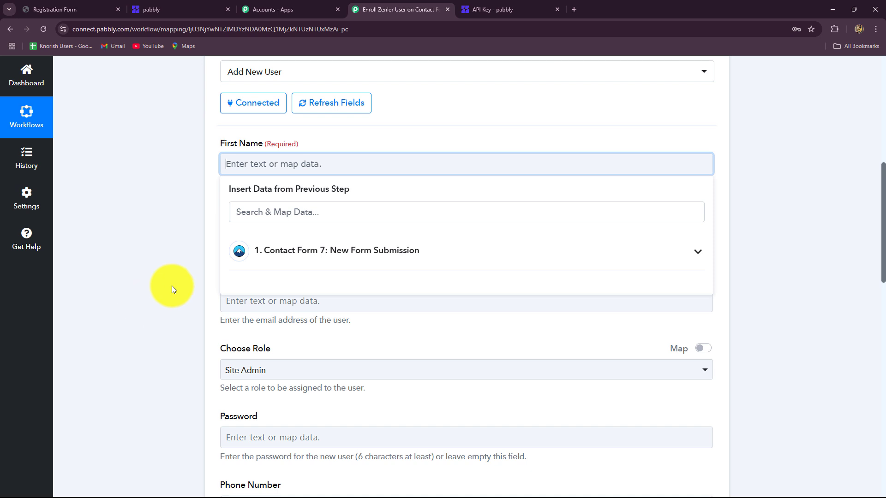
left_click(286, 253)
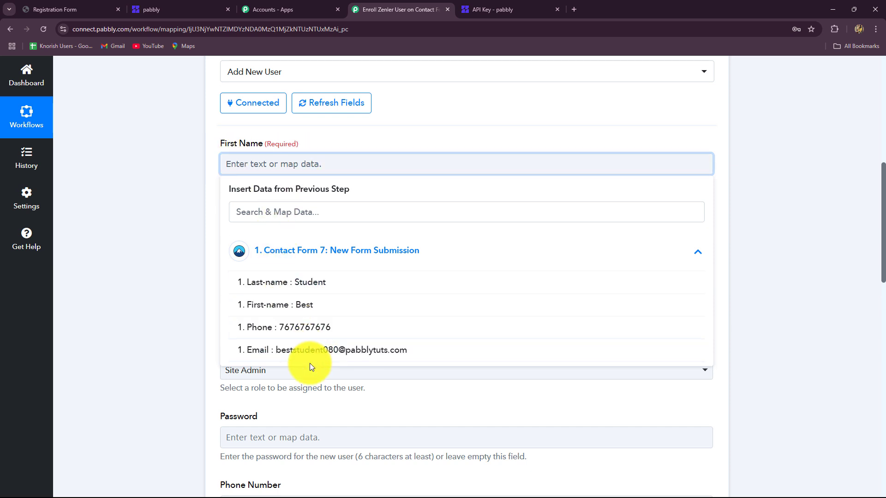
left_click(303, 283)
left_click(735, 265)
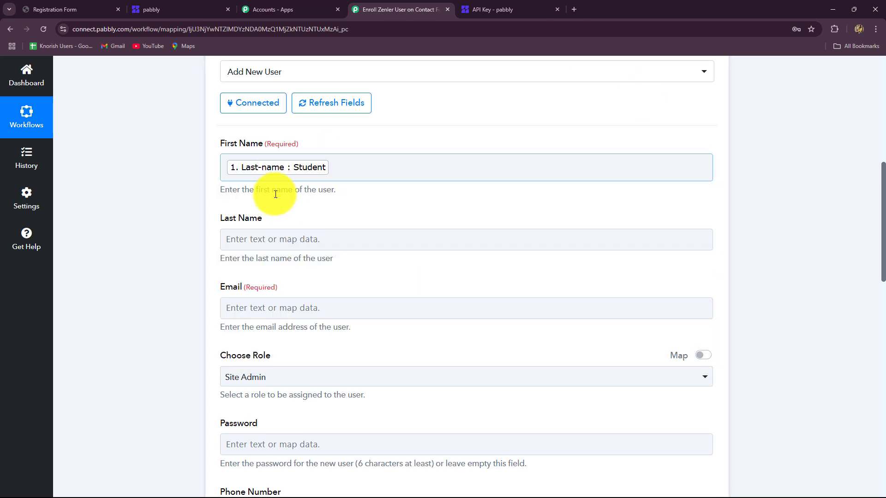
left_click(297, 203)
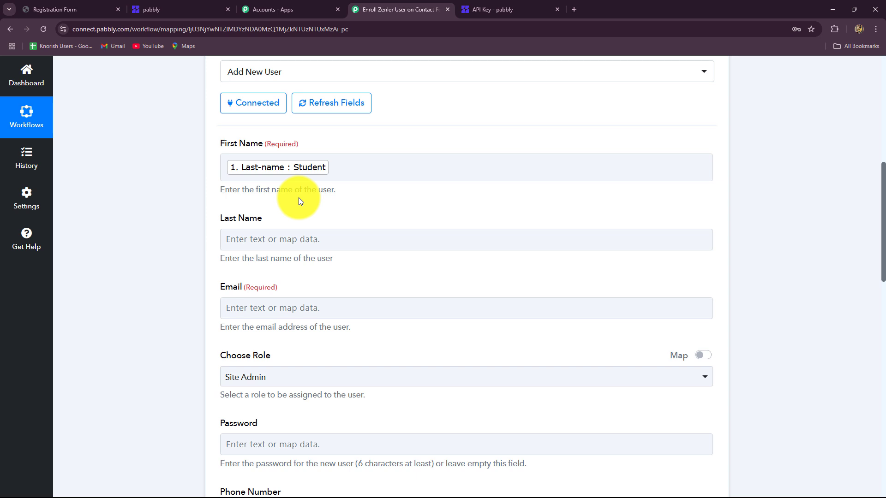
left_click(286, 240)
left_click(295, 325)
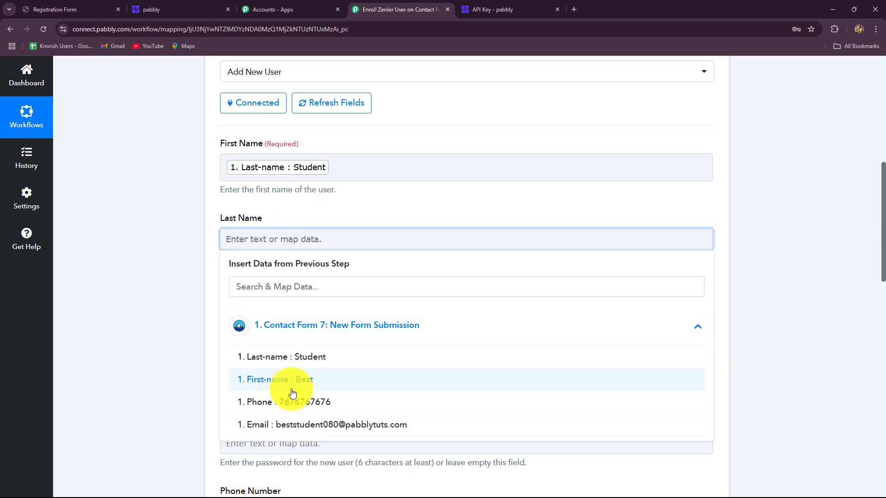
left_click(362, 174)
left_click(311, 307)
left_click(84, 231)
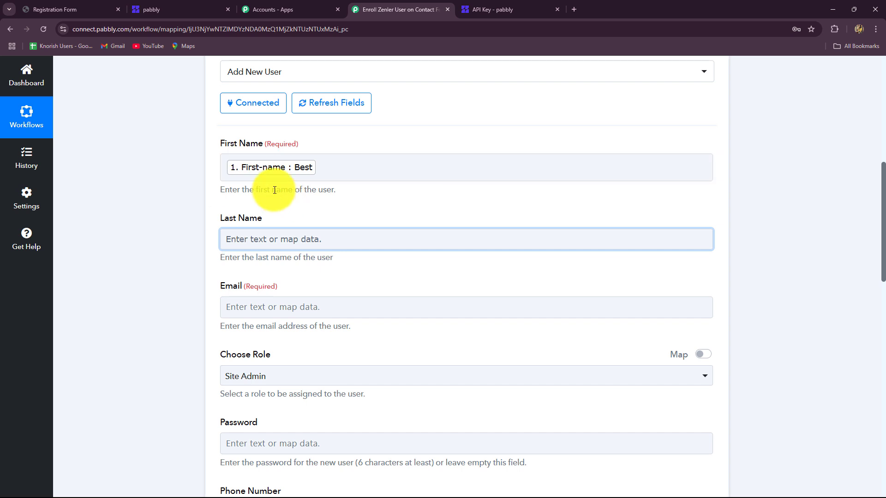
left_click(340, 168)
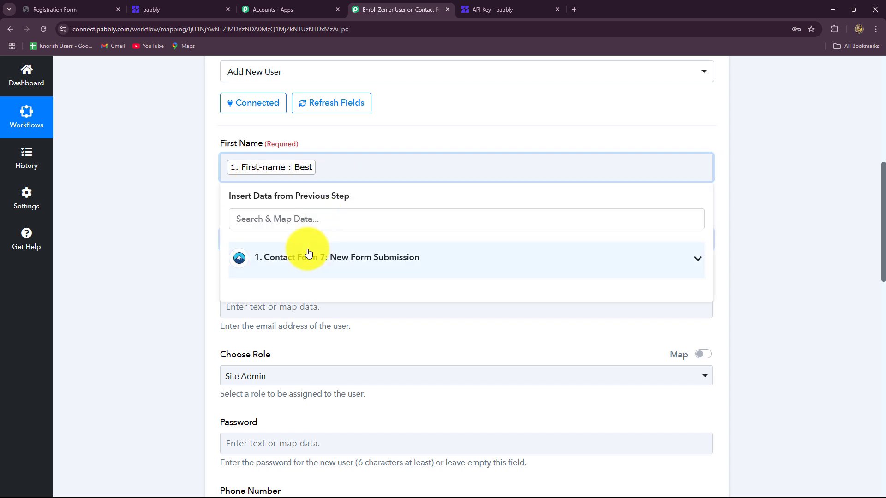
left_click(309, 253)
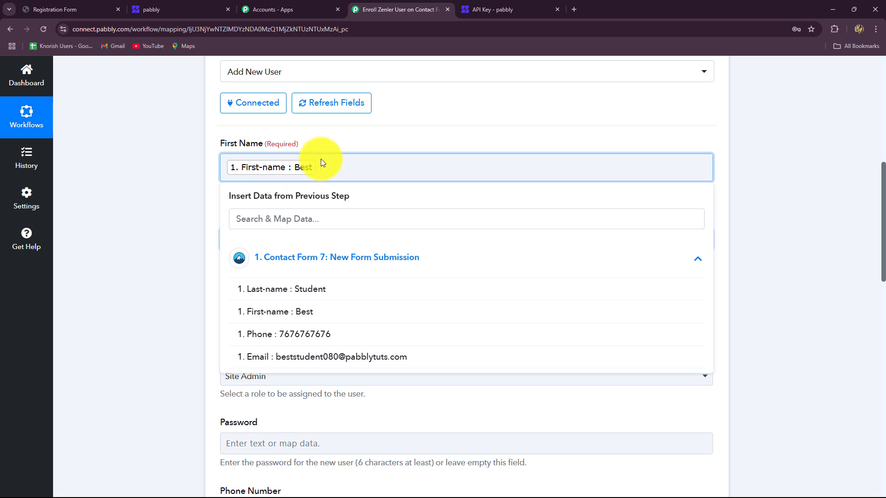
left_click(180, 203)
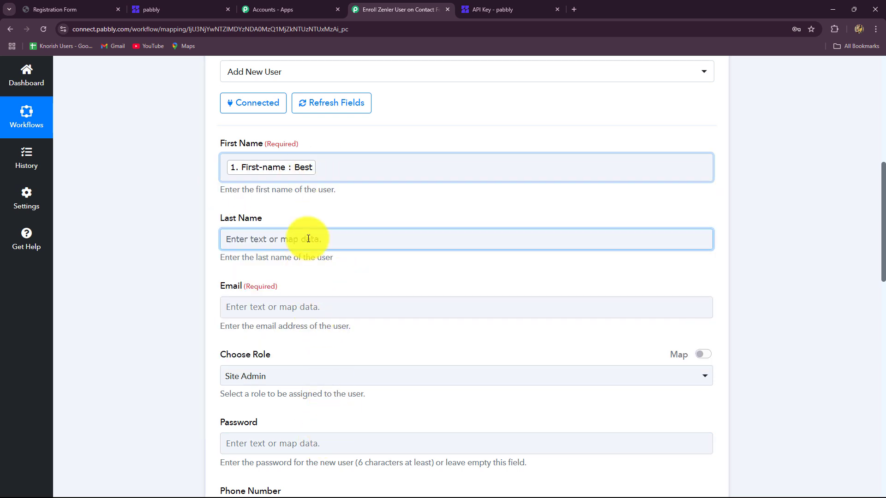
Map the form's Last-name and email values into Zenler's Last Name and Email fields
scroll(309, 217, "down", 1)
left_click(303, 190)
left_click(310, 277)
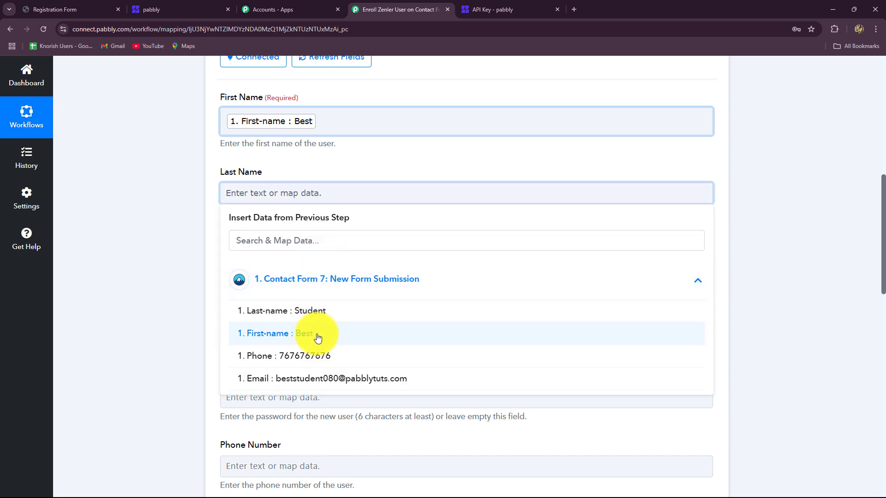
left_click(310, 310)
scroll(263, 251, "down", 2)
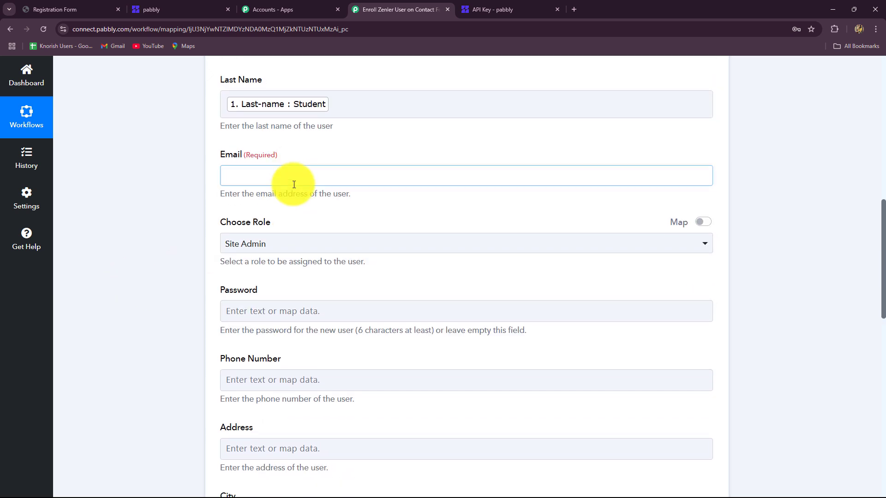
left_click(293, 179)
left_click(313, 256)
left_click(327, 358)
left_click(158, 297)
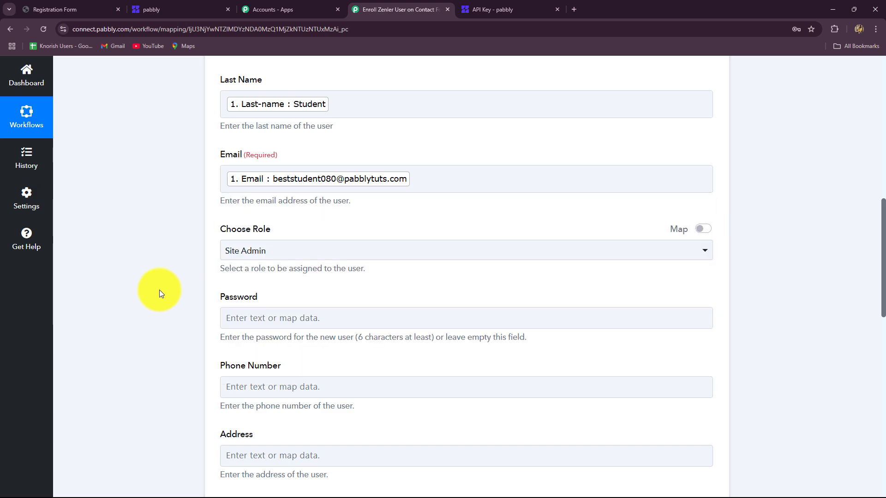
scroll(159, 291, "down", 4)
left_click(278, 112)
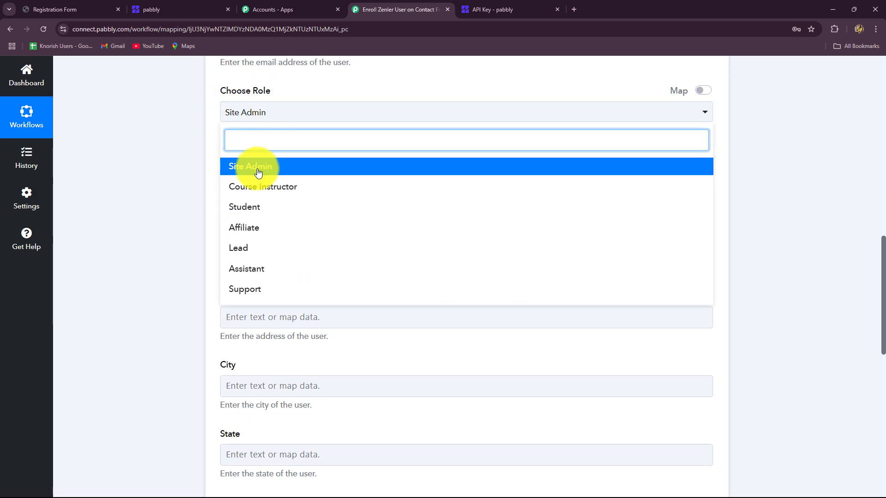
left_click(247, 211)
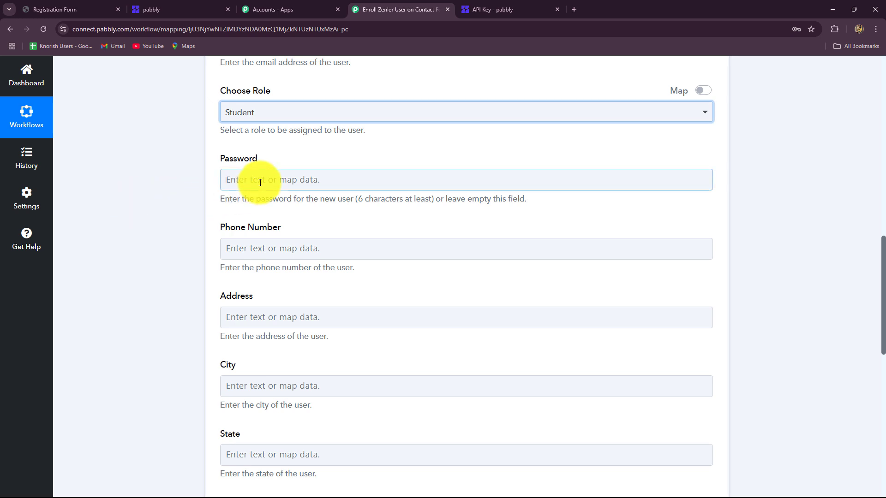
left_click_drag(236, 202, 688, 239)
left_click(323, 180)
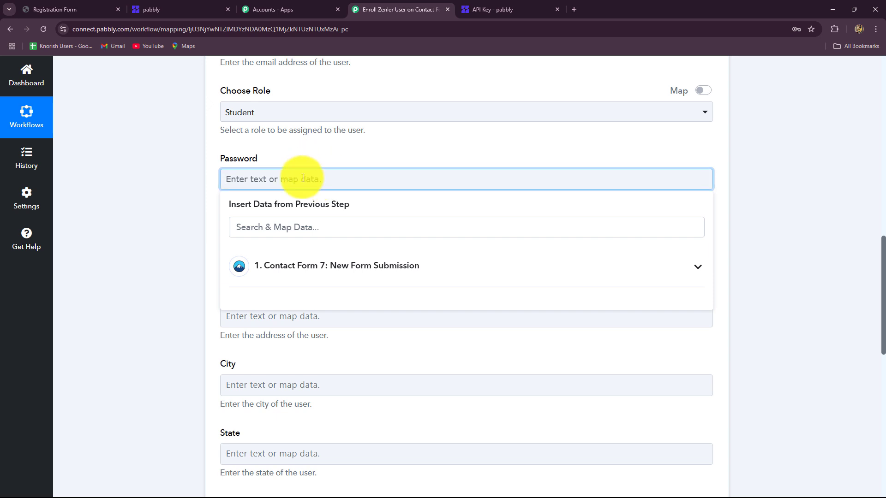
left_click(325, 265)
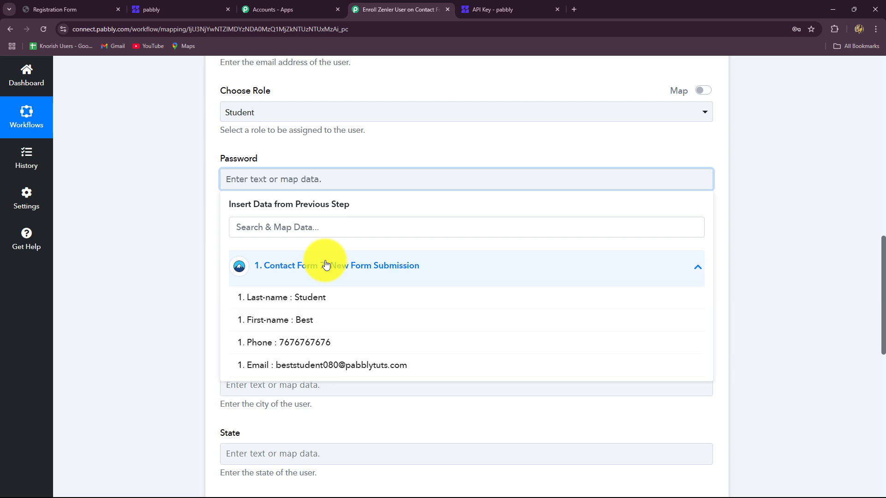
left_click(311, 371)
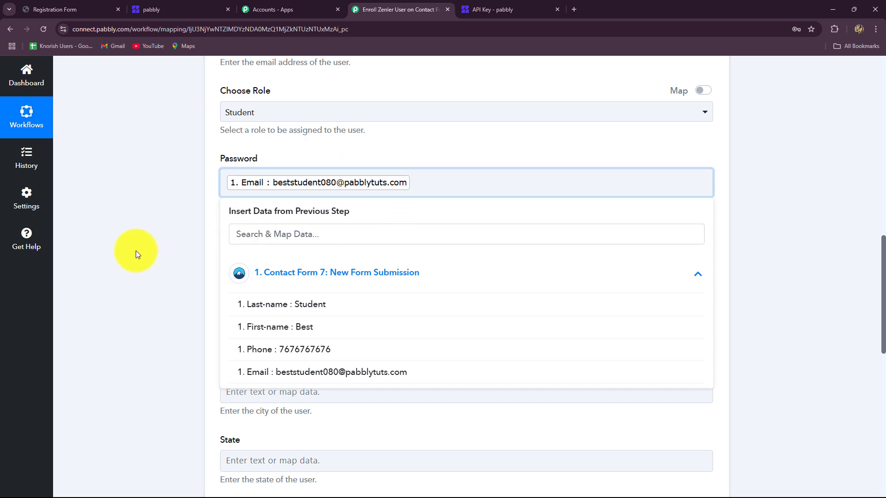
left_click(136, 255)
scroll(318, 152, "down", 2)
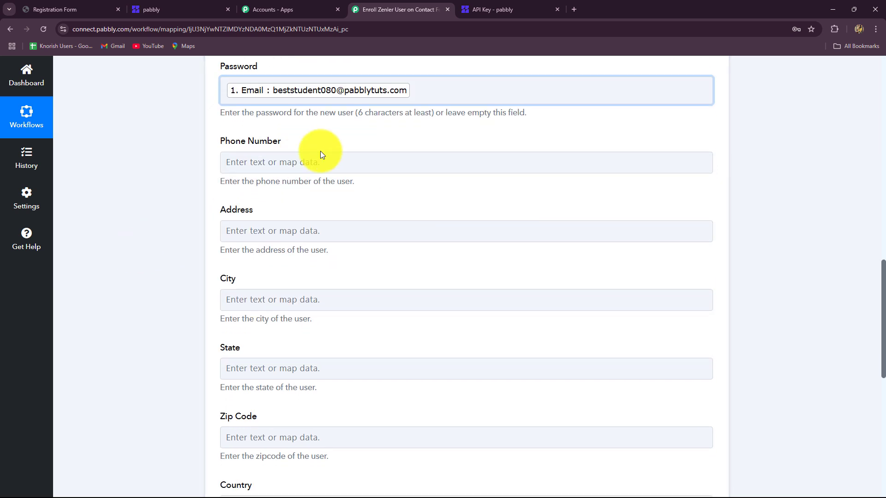
left_click(330, 170)
left_click(326, 256)
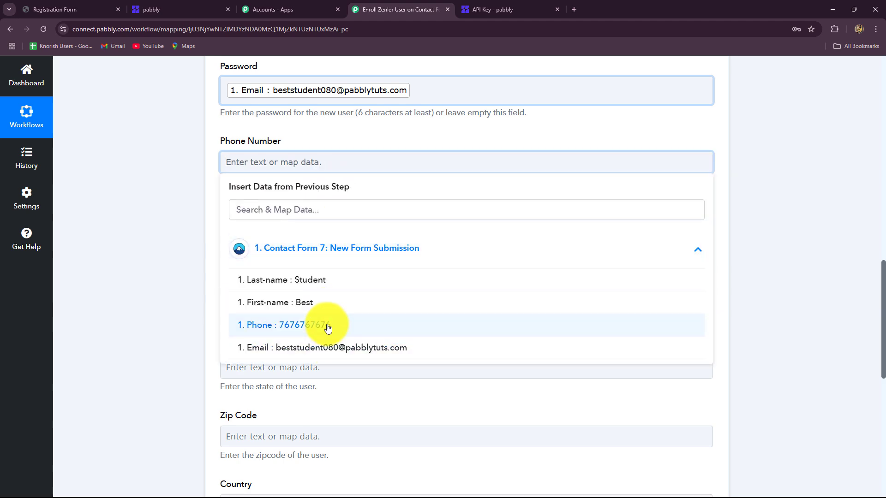
left_click(326, 323)
left_click(164, 258)
scroll(176, 238, "down", 3)
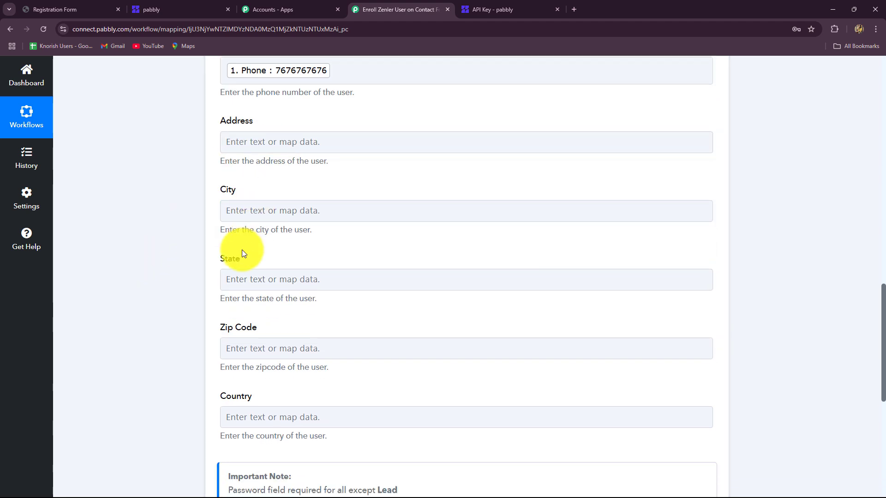
scroll(242, 250, "down", 3)
scroll(242, 250, "up", 3)
scroll(263, 385, "down", 5)
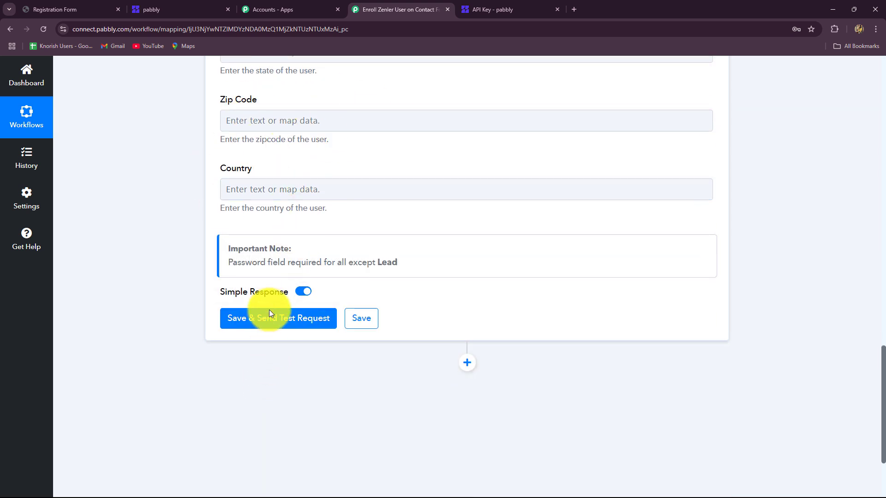
Save and send a test request, confirming response 201 'People added successfully'
left_click(269, 313)
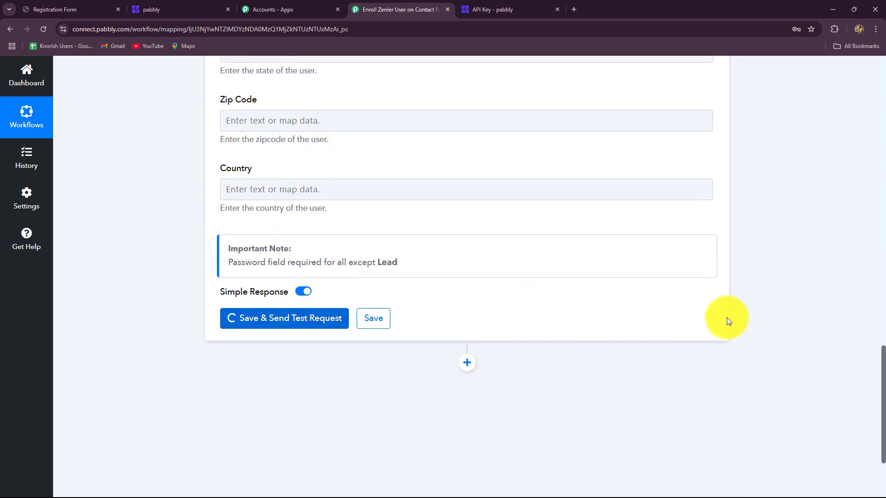
scroll(727, 313, "down", 4)
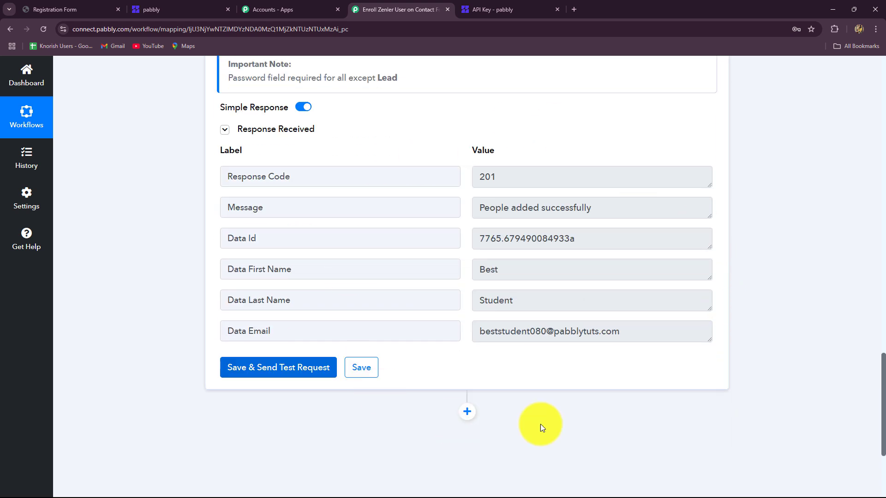
left_click_drag(603, 208, 468, 219)
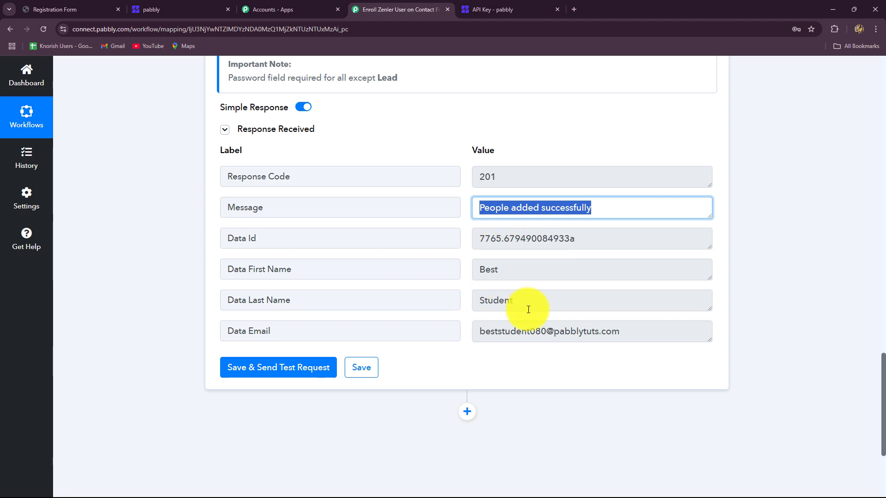
Dismiss the upgrade popup and open New Zenler's Students list through Courses to find the new test student
left_click(177, 8)
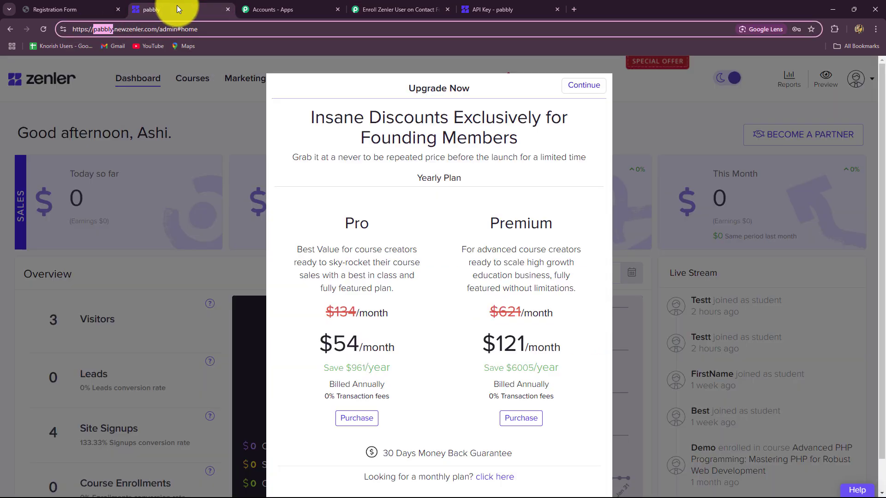
left_click(178, 381)
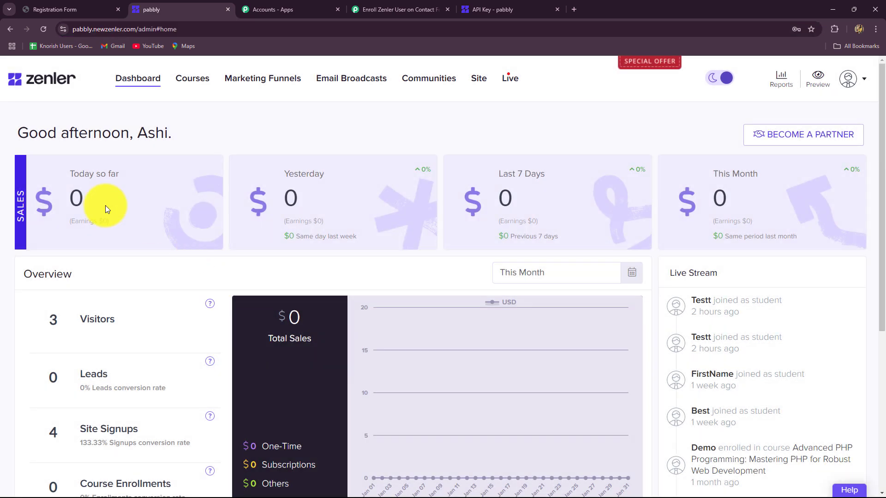
left_click(184, 79)
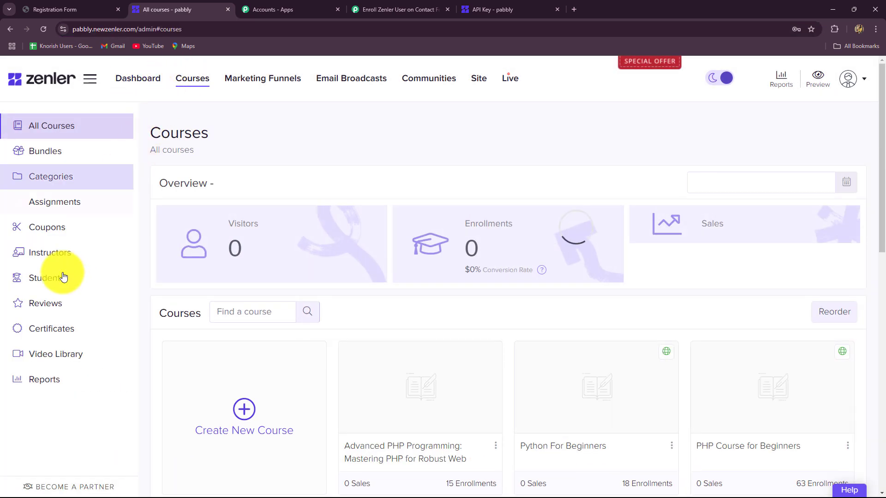
left_click(55, 283)
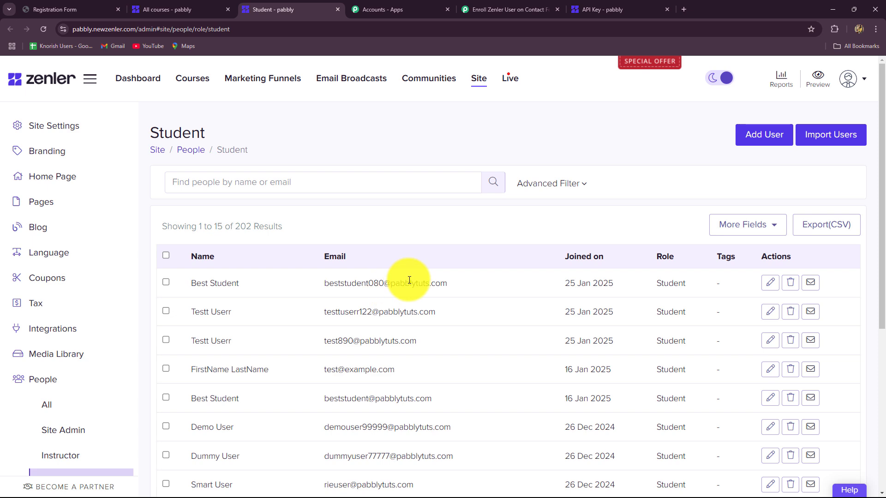
Back in the Pabbly workflow, collapse the Zenler Add New User step to its summary
left_click(489, 10)
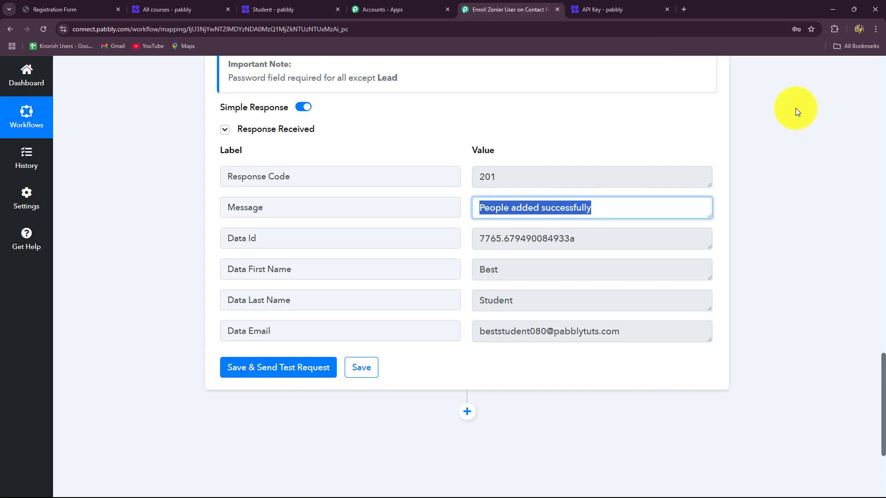
scroll(858, 199, "up", 10)
scroll(859, 200, "up", 15)
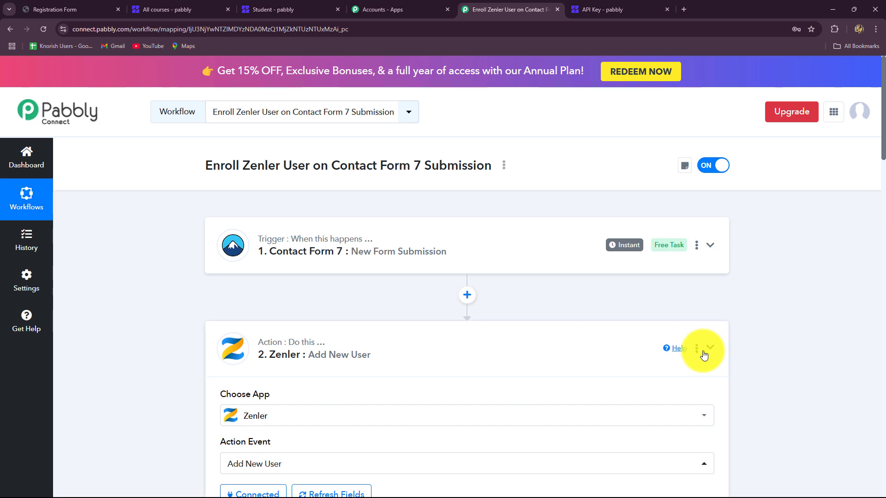
left_click(706, 350)
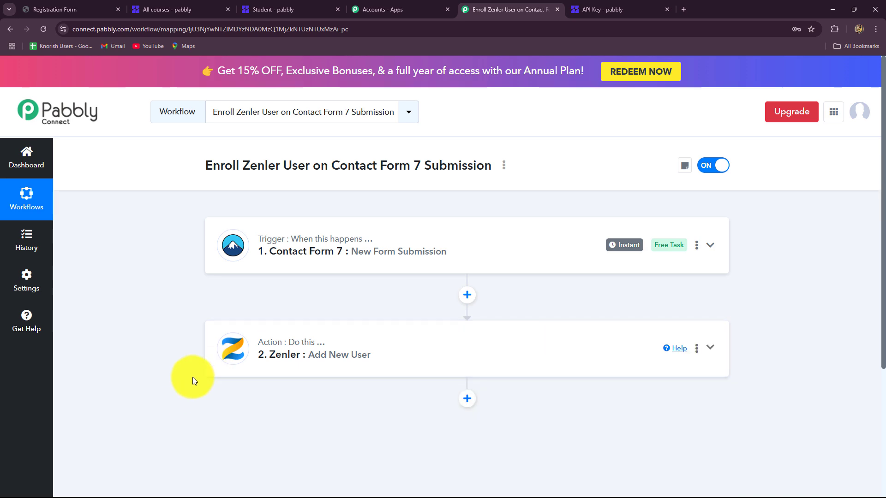
scroll(217, 346, "down", 3)
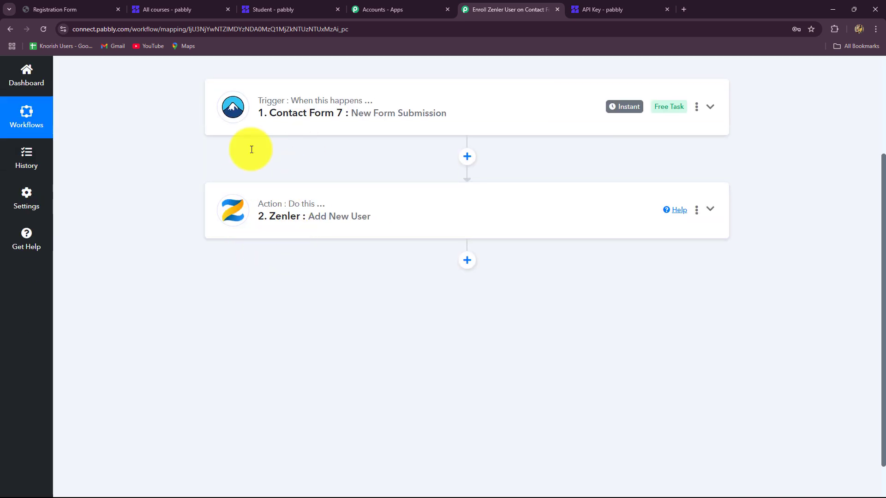
Glance at the Zenler courses and student list, then go to the WordPress registration form
left_click(198, 9)
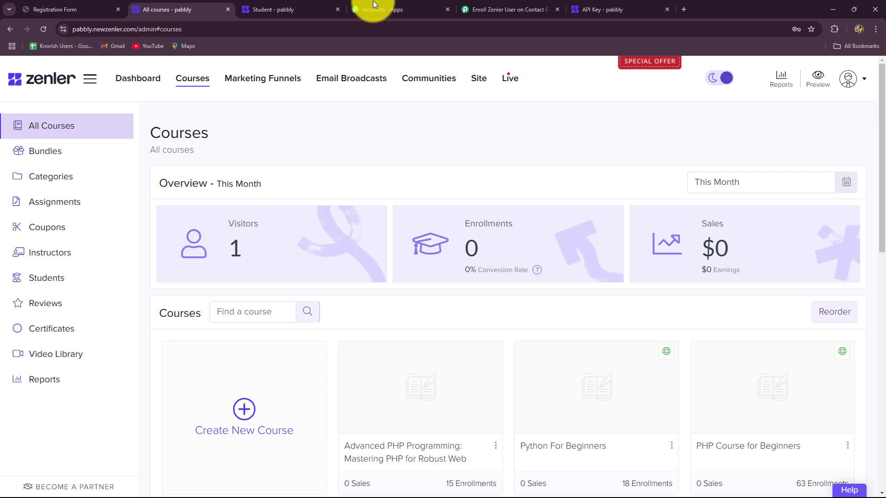
left_click(490, 9)
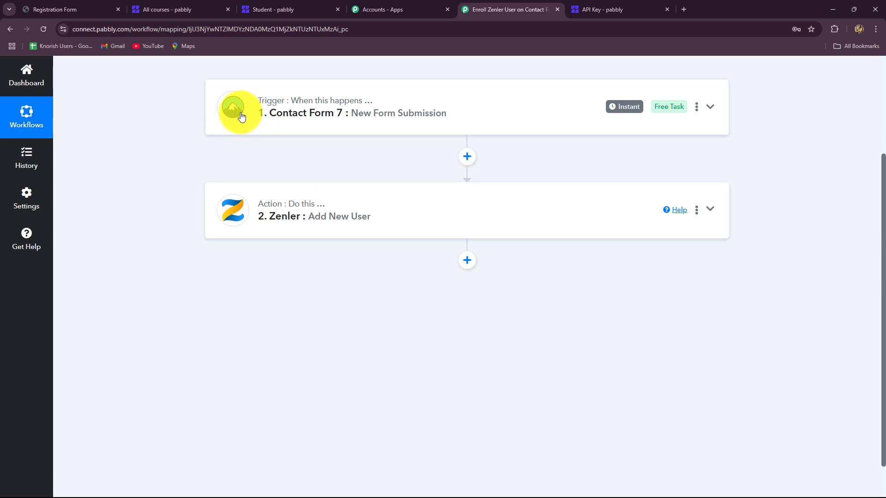
left_click(254, 10)
left_click(508, 9)
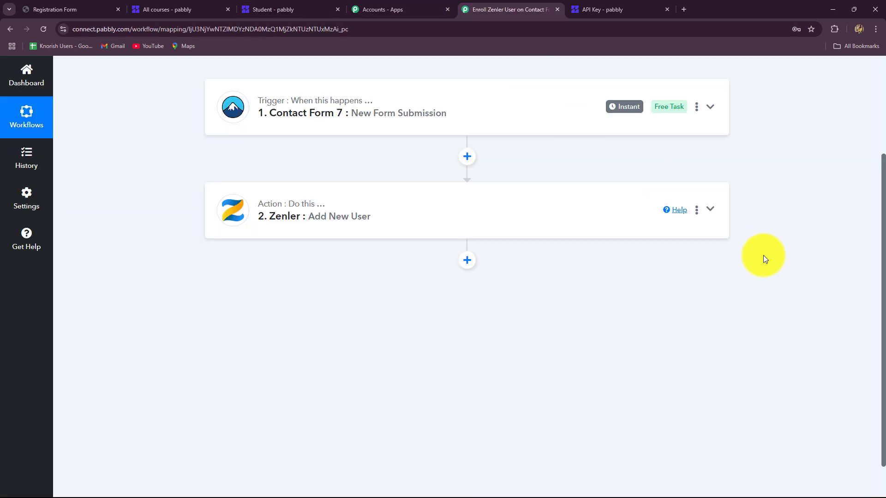
scroll(764, 258, "up", 2)
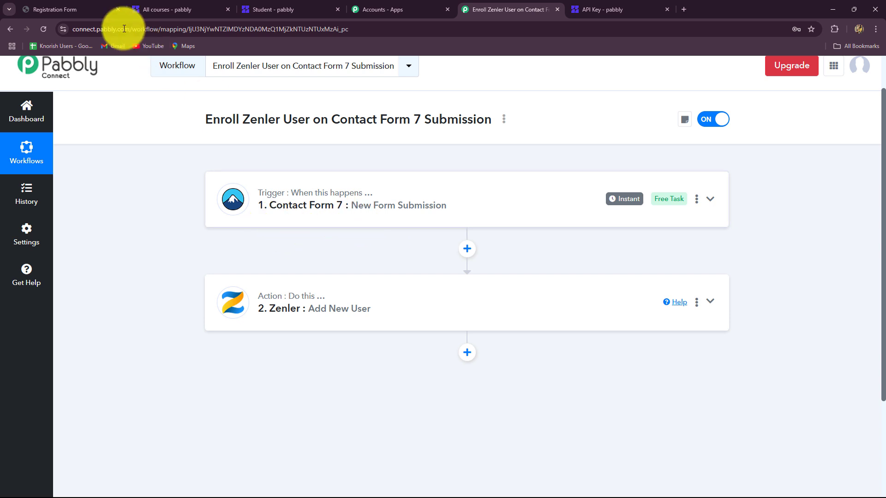
left_click(55, 10)
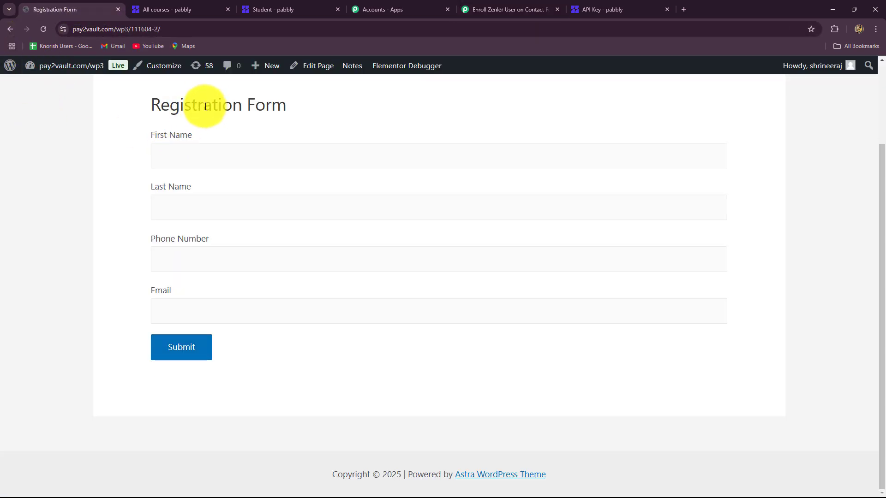
Autofill the registration form as 'Good' 'Student' with phone number and e-mail, then submit it
left_click(218, 157)
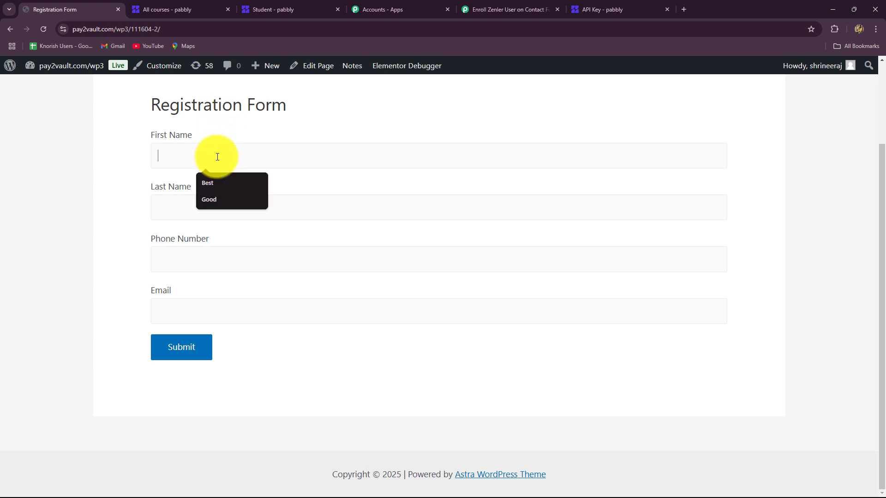
left_click(217, 202)
left_click(192, 208)
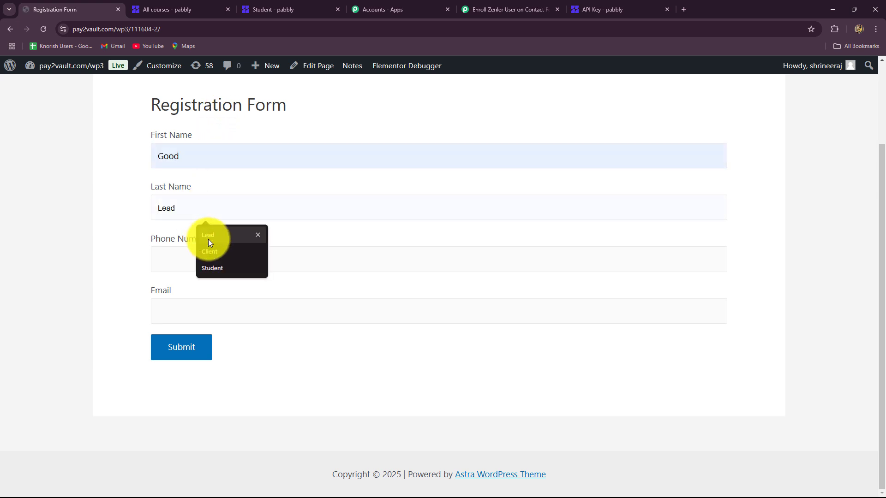
left_click(207, 268)
left_click(203, 269)
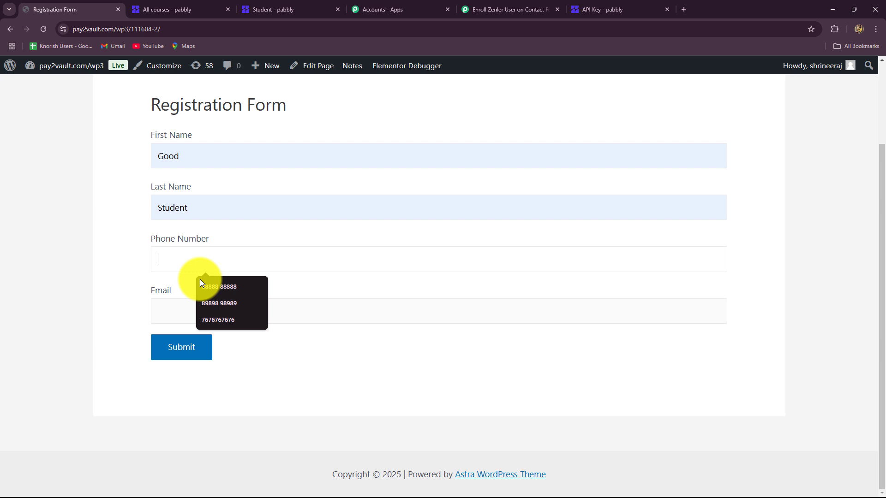
left_click(204, 317)
left_click(194, 315)
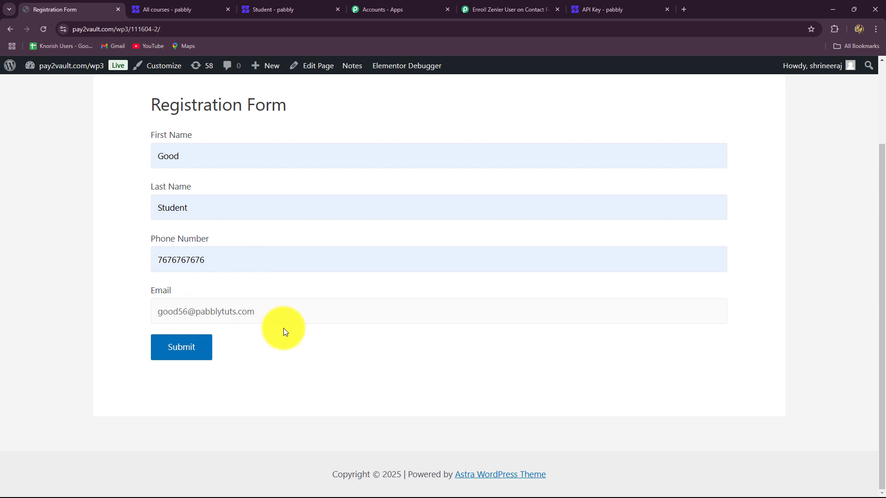
left_click(203, 349)
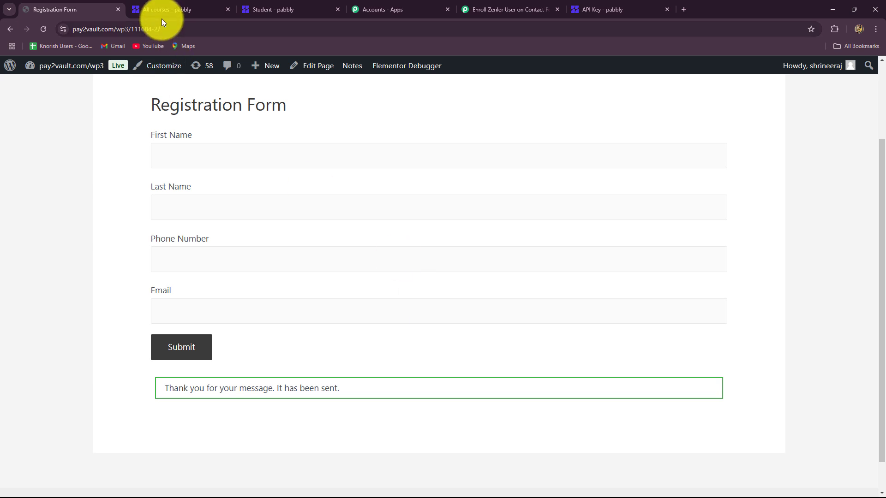
Reload the Zenler student list to see Good Student at the top of 203, then return to Pabbly
left_click(172, 12)
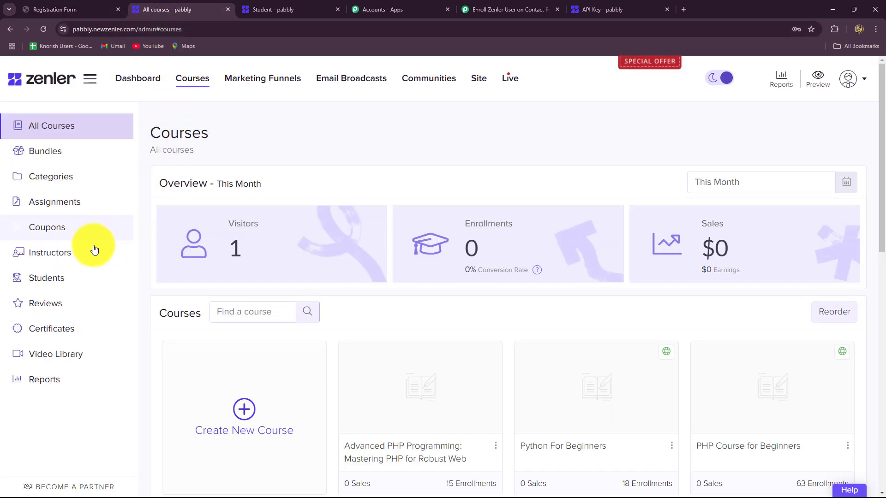
left_click(279, 8)
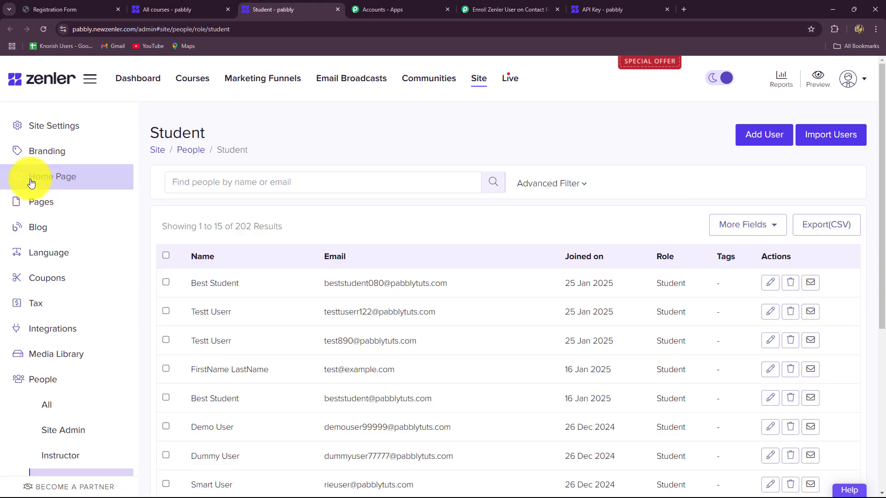
left_click(43, 29)
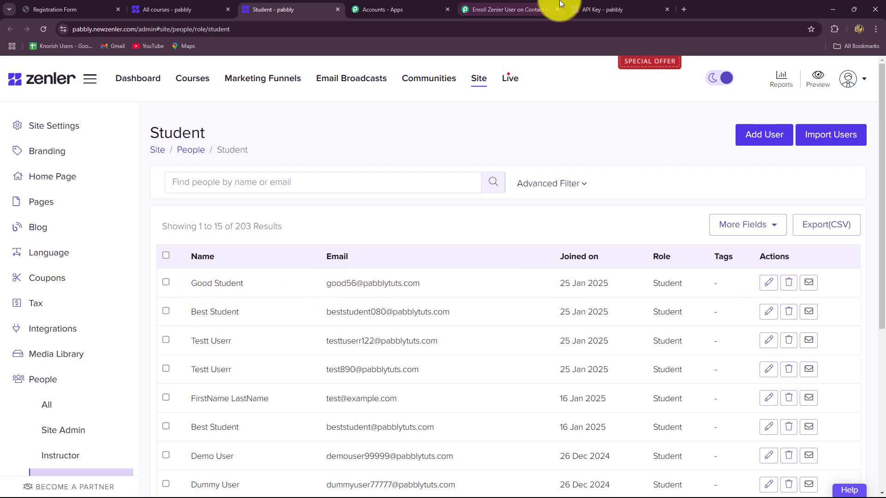
left_click(544, 9)
scroll(857, 250, "down", 3)
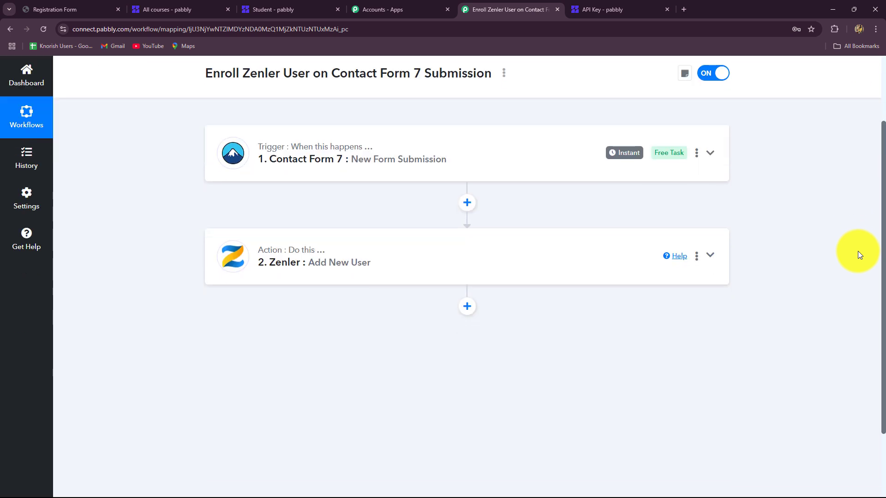